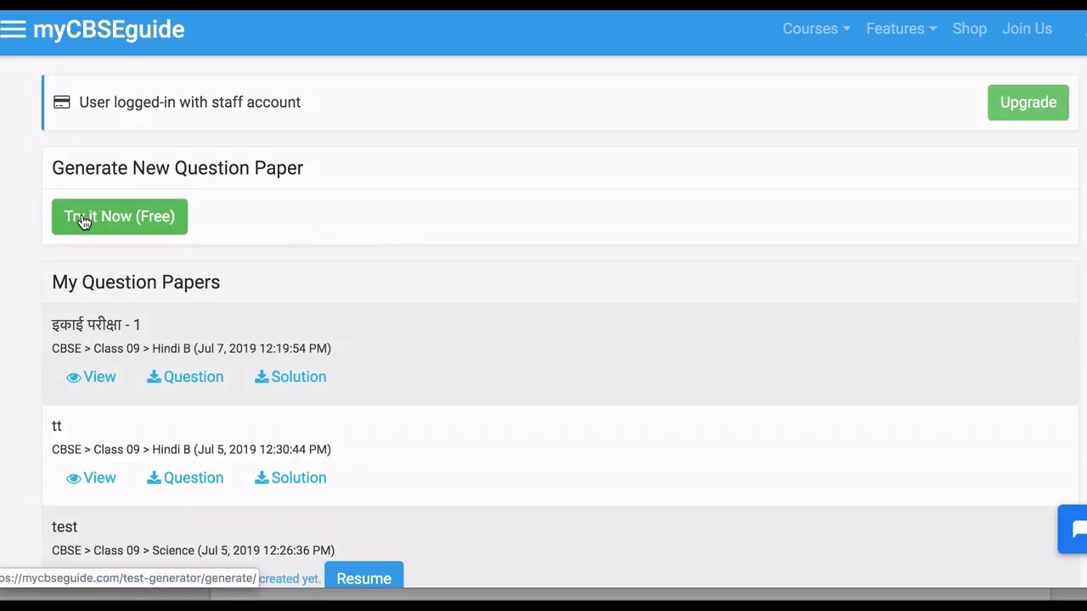
Step: Start a new test paper and set its type to Online (Quiz)
{"action": "left_click", "coordinate": [155, 228]}
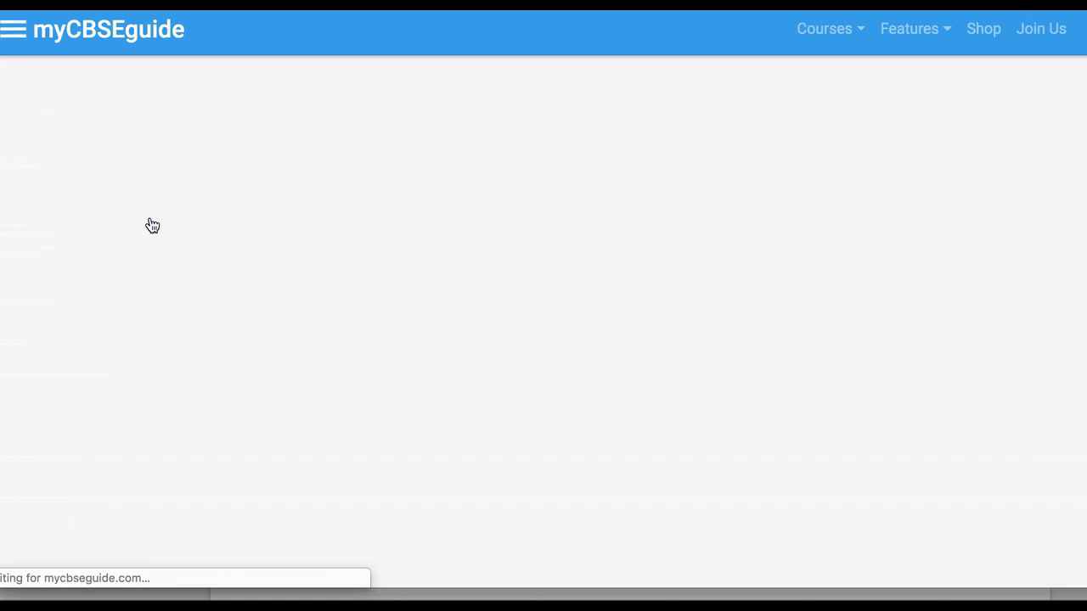
{"action": "scroll", "coordinate": [355, 293], "scroll_direction": "down", "scroll_amount": 3}
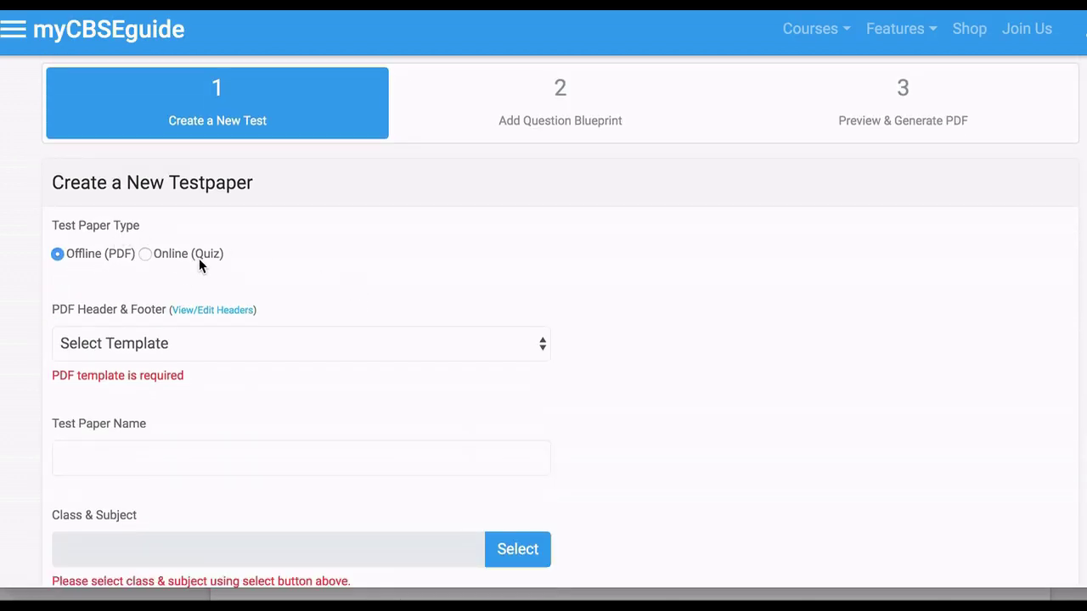
{"action": "left_click", "coordinate": [146, 255]}
{"action": "scroll", "coordinate": [277, 258], "scroll_direction": "down", "scroll_amount": 2}
Step: Choose the Sharma Classes header template and name the paper 'Demo Quiz - 01'
{"action": "left_click", "coordinate": [141, 286]}
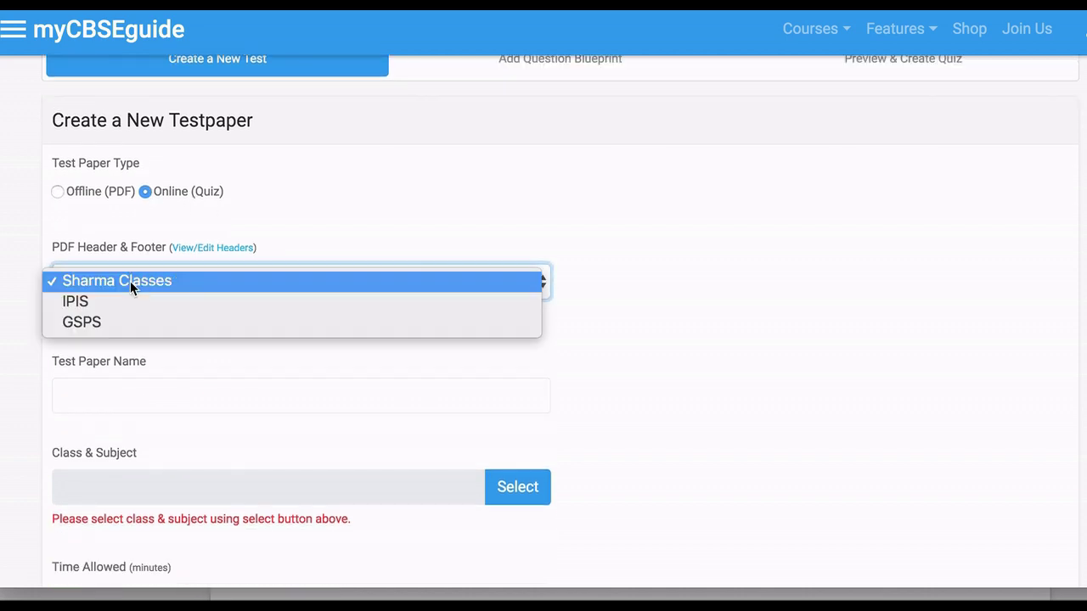
{"action": "left_click", "coordinate": [130, 281]}
{"action": "scroll", "coordinate": [352, 242], "scroll_direction": "down", "scroll_amount": 2}
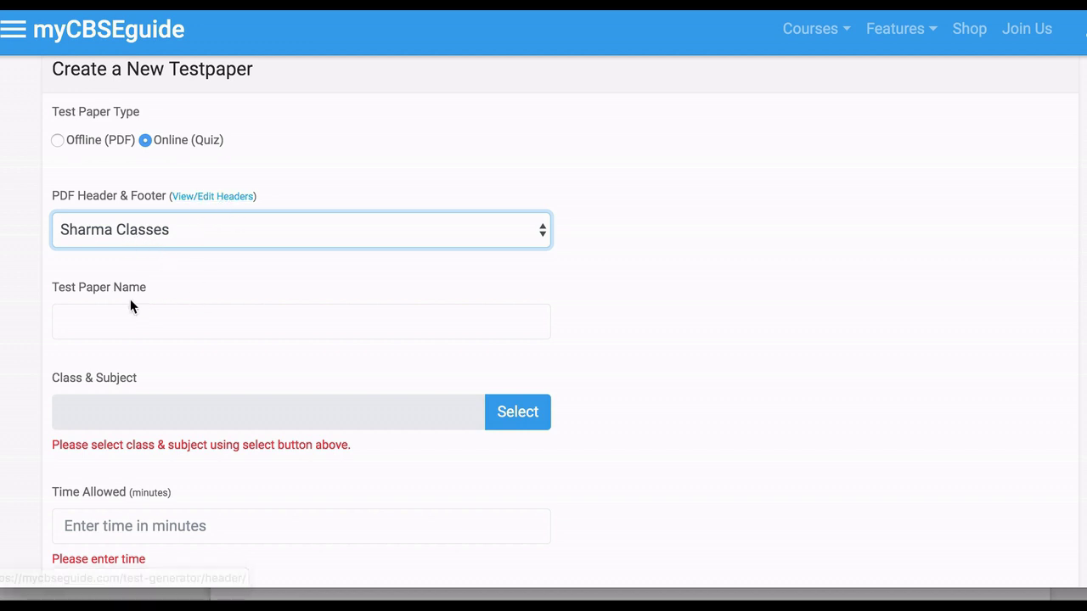
{"action": "left_click", "coordinate": [108, 325]}
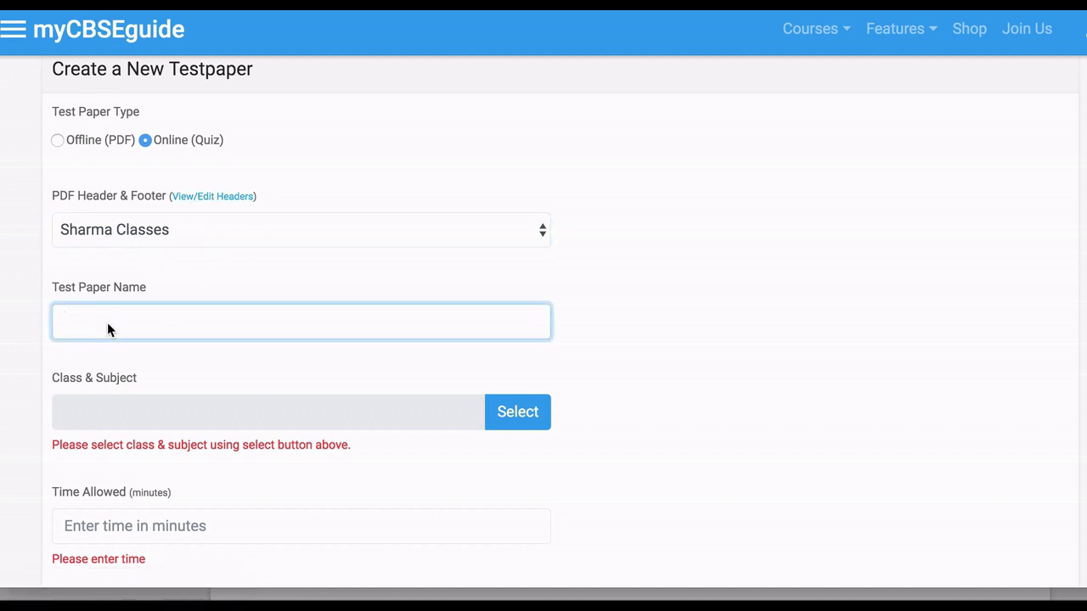
{"action": "type", "text": "Demo Quiz - 01"}
Step: Choose module CBSE, course Class 10 and subject Mathematics in the Class & Subject dialog
{"action": "left_click", "coordinate": [506, 413]}
{"action": "left_click", "coordinate": [465, 138]}
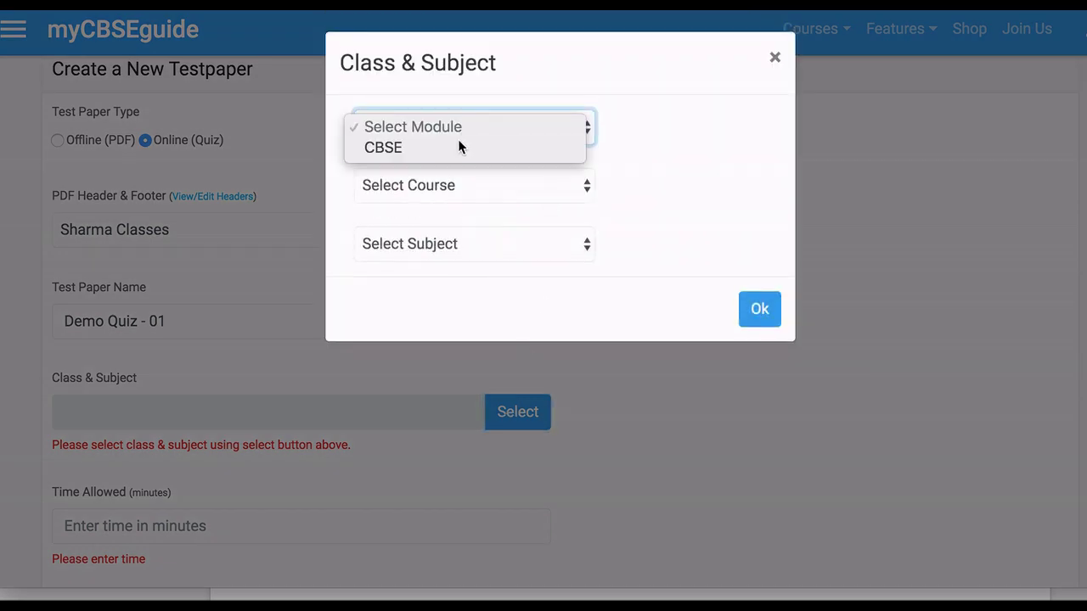
{"action": "left_click", "coordinate": [440, 149]}
{"action": "left_click", "coordinate": [440, 185]}
{"action": "left_click", "coordinate": [439, 246]}
{"action": "left_click", "coordinate": [442, 245]}
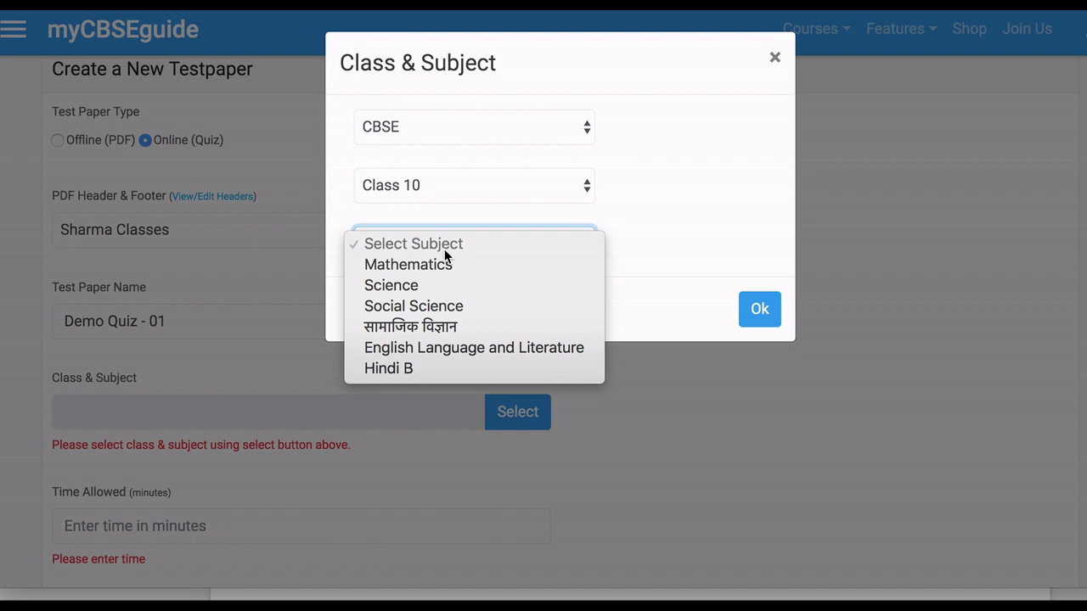
{"action": "left_click", "coordinate": [449, 261]}
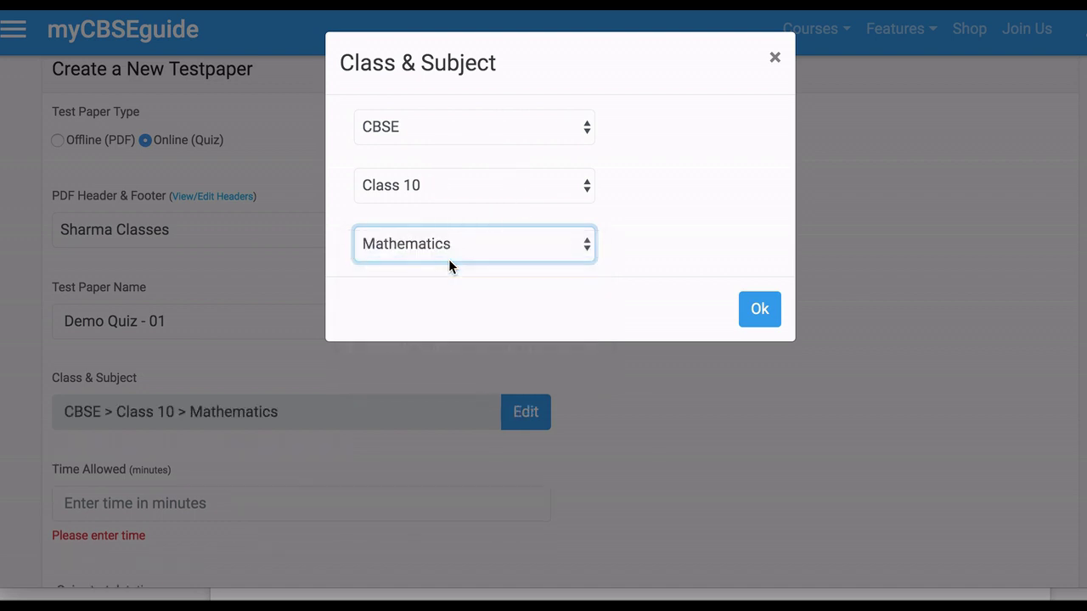
{"action": "left_click", "coordinate": [758, 311]}
{"action": "scroll", "coordinate": [293, 368], "scroll_direction": "down", "scroll_amount": 3}
Step: Set Time Allowed to 15 minutes
{"action": "left_click", "coordinate": [120, 247]}
{"action": "type", "text": "1"}
{"action": "left_click", "coordinate": [120, 273]}
{"action": "double_click", "coordinate": [161, 211]}
{"action": "scroll", "coordinate": [280, 306], "scroll_direction": "down", "scroll_amount": 1}
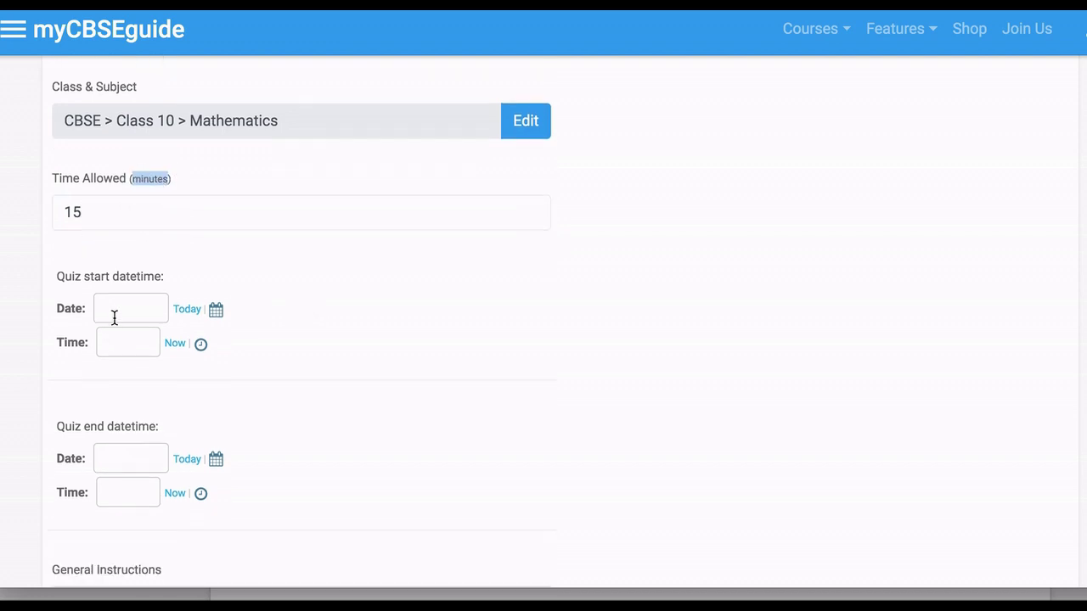
Step: Set the quiz start date to 9 July 2019 from the calendar
{"action": "left_click", "coordinate": [190, 314]}
{"action": "left_click", "coordinate": [215, 311]}
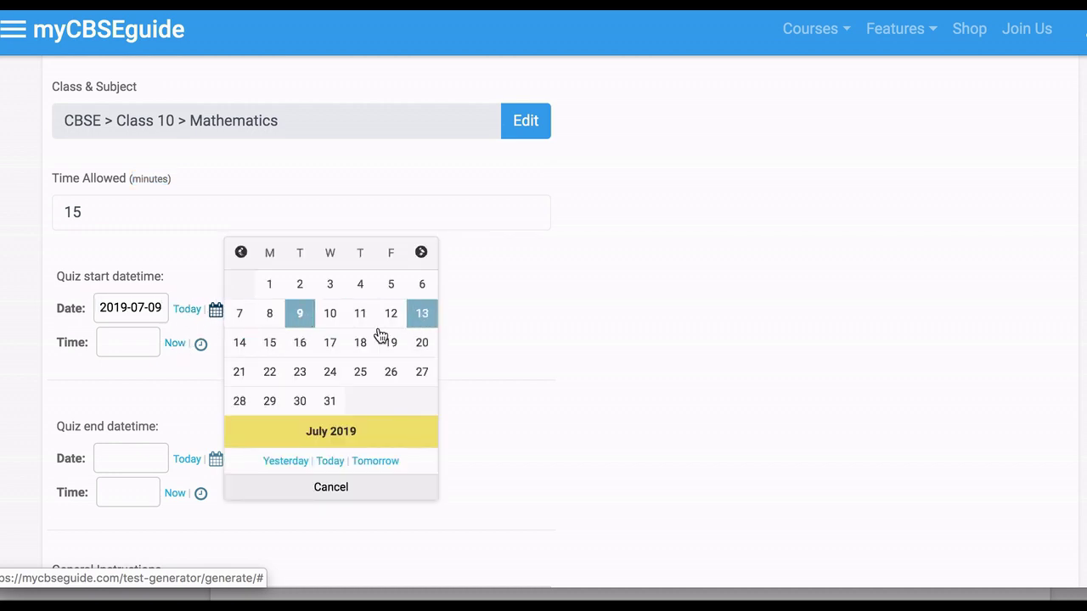
{"action": "left_click", "coordinate": [422, 253]}
{"action": "left_click", "coordinate": [422, 253]}
{"action": "left_click", "coordinate": [422, 253]}
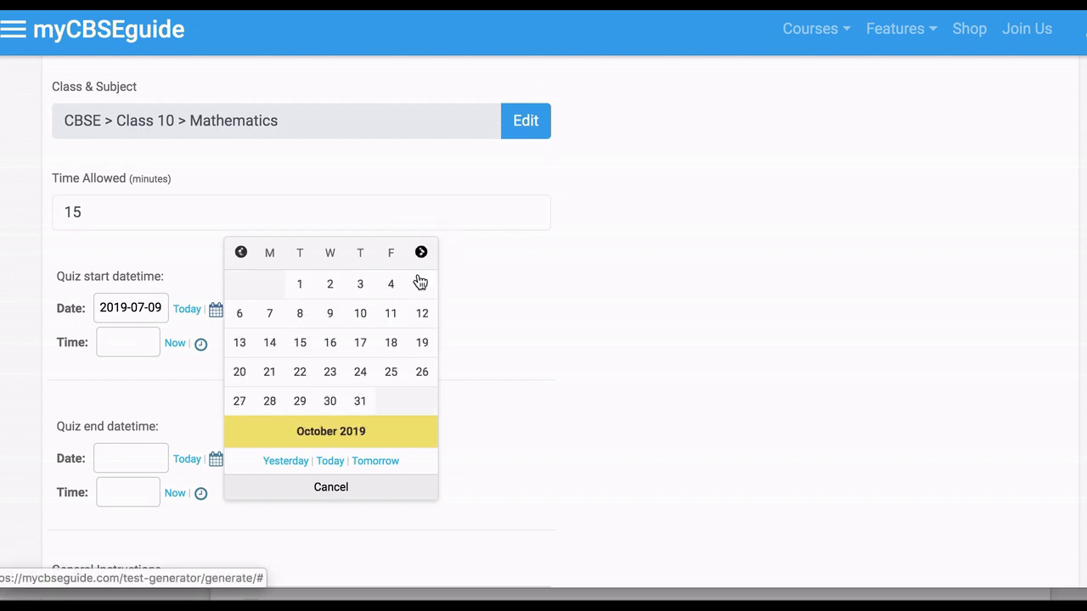
{"action": "left_click", "coordinate": [241, 254]}
{"action": "left_click", "coordinate": [242, 254]}
{"action": "left_click", "coordinate": [241, 254]}
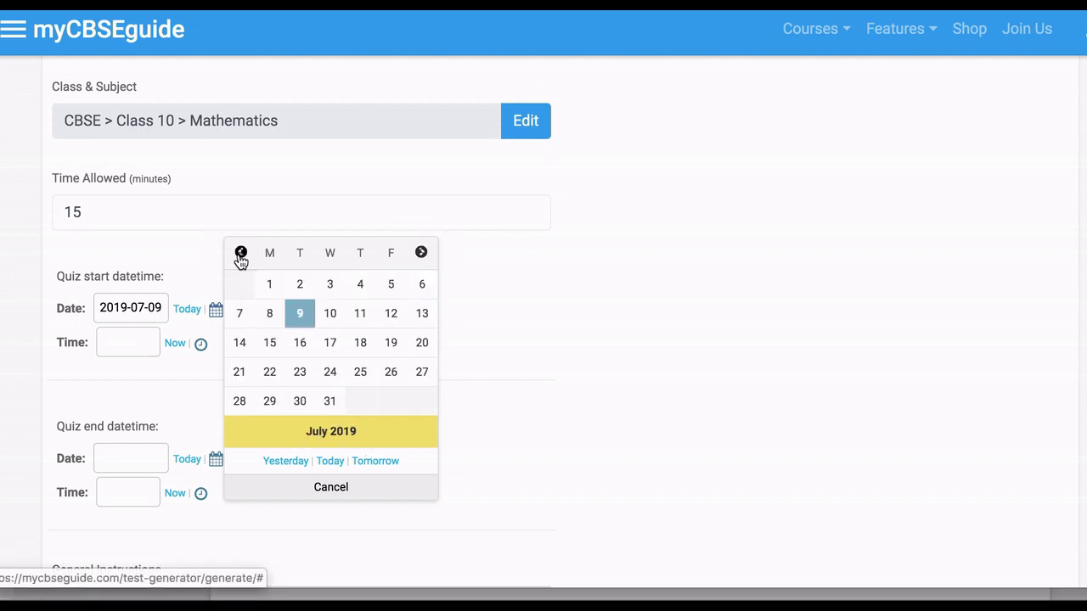
{"action": "left_click", "coordinate": [298, 315]}
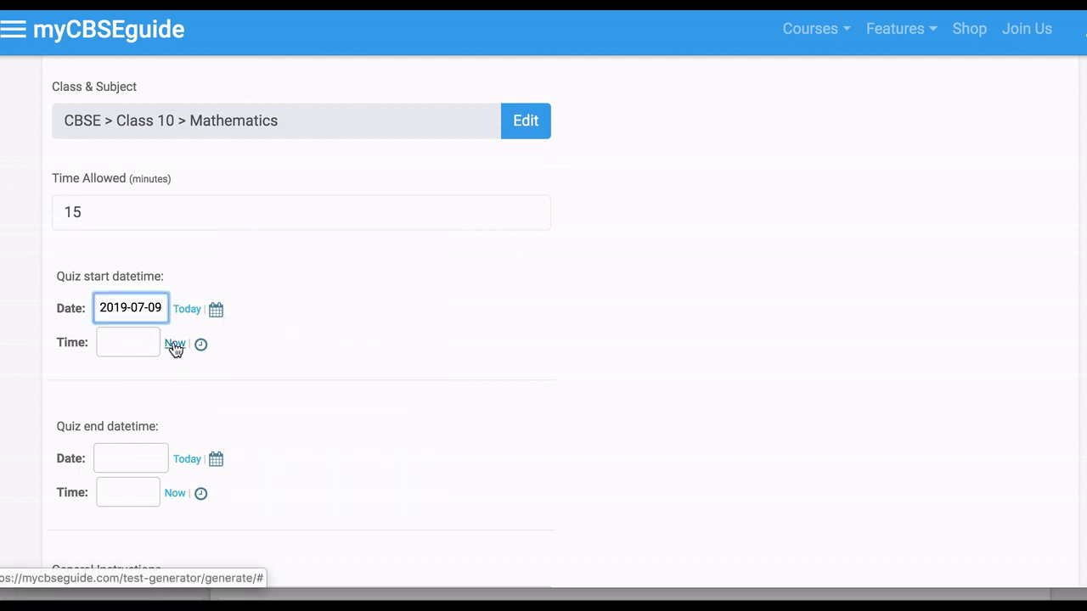
Step: Set the start time to the current time, 09:47:32
{"action": "left_click", "coordinate": [201, 344]}
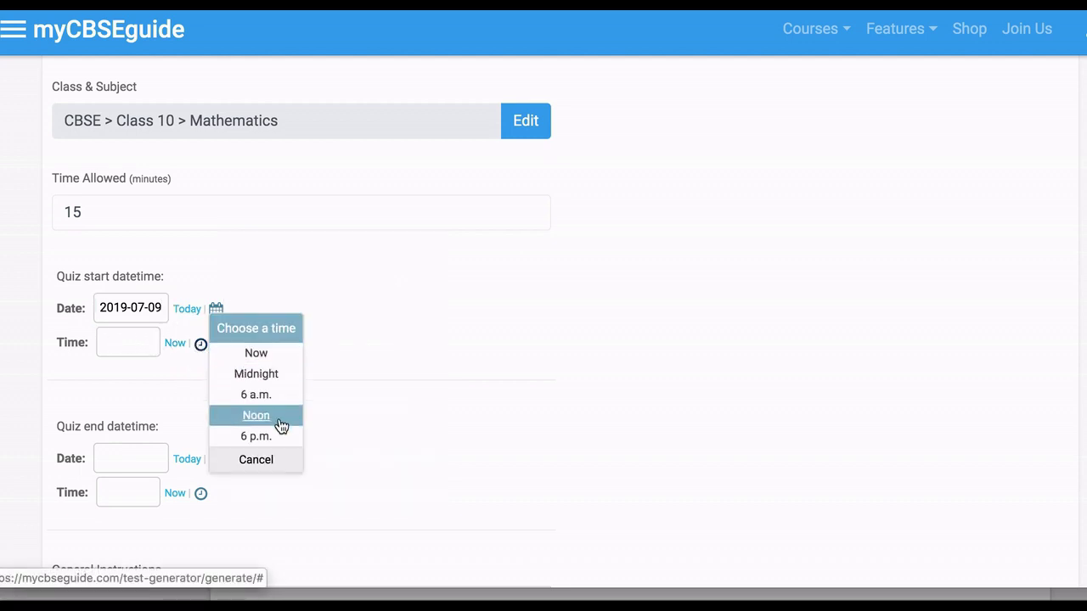
{"action": "left_click", "coordinate": [256, 353]}
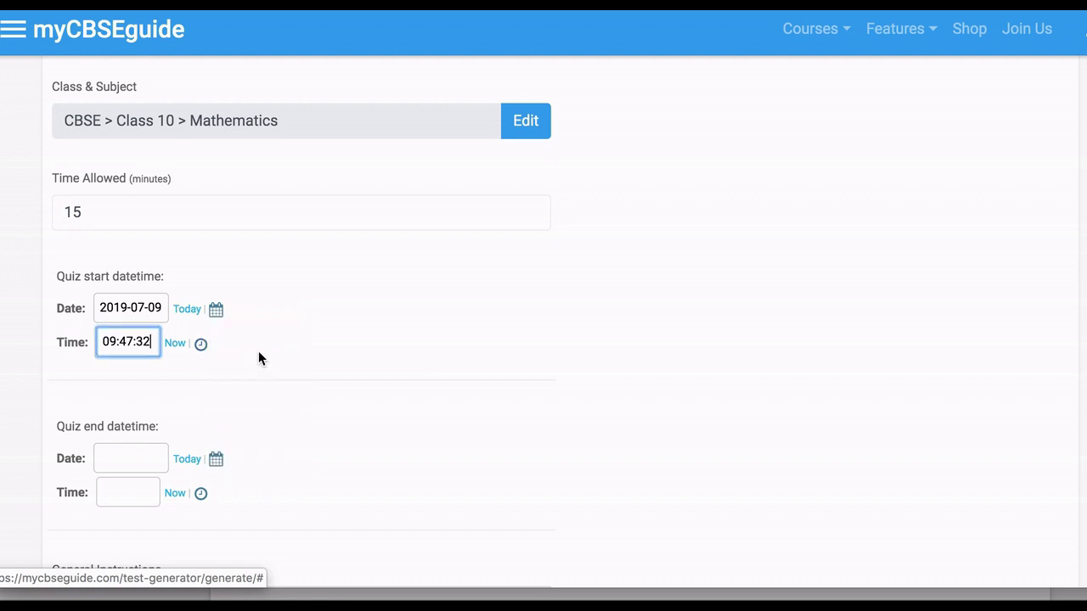
{"action": "scroll", "coordinate": [292, 362], "scroll_direction": "down", "scroll_amount": 2}
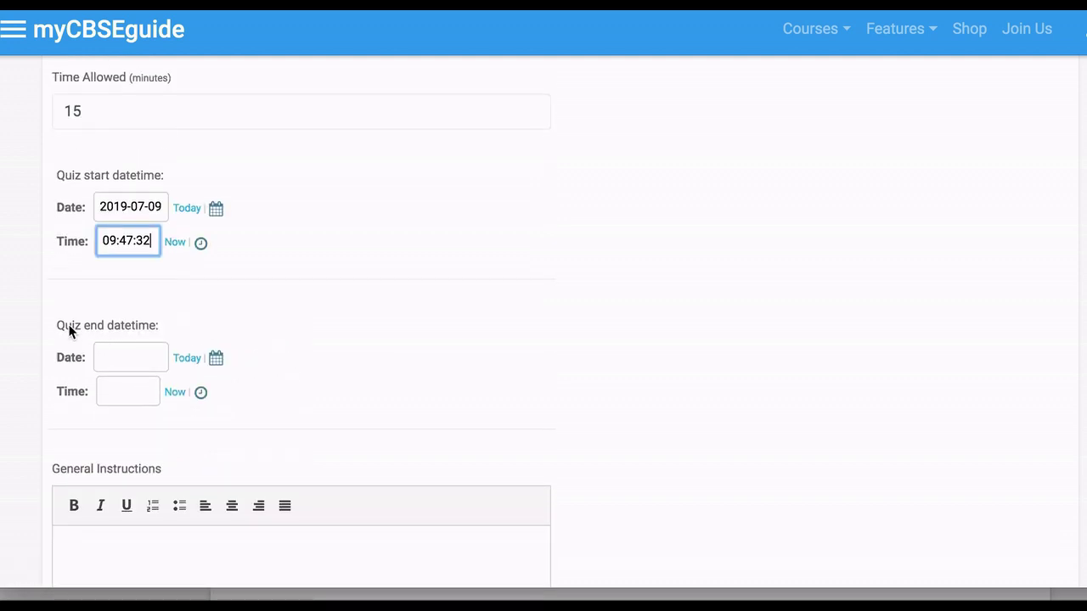
{"action": "left_click_drag", "start_coordinate": [55, 321], "coordinate": [160, 322]}
{"action": "left_click_drag", "start_coordinate": [45, 176], "coordinate": [166, 173]}
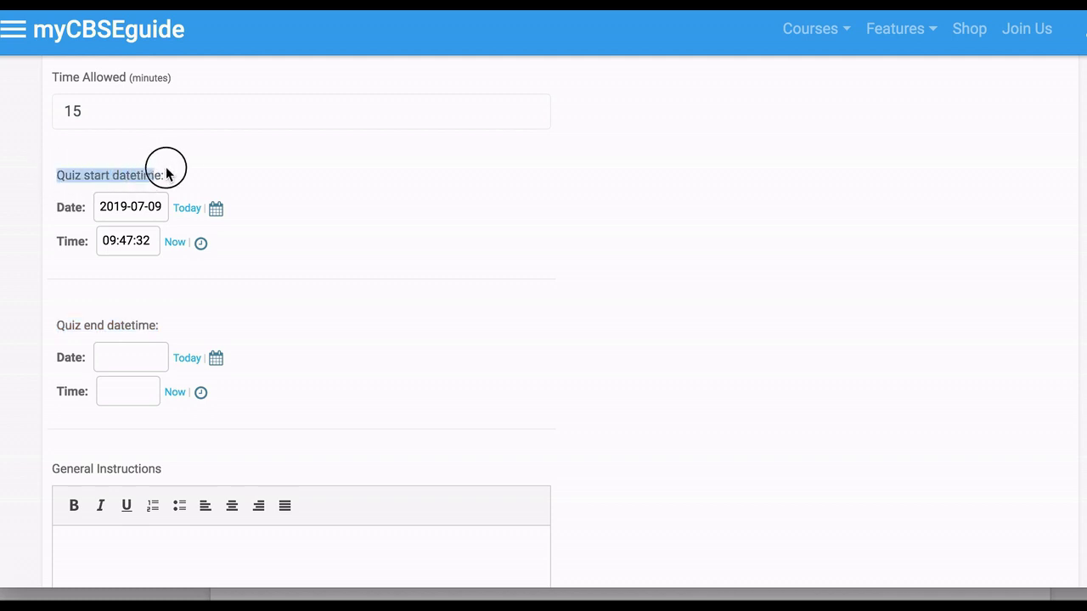
Step: Reselect and recheck the 15-minute Time Allowed value
{"action": "left_click", "coordinate": [74, 111]}
{"action": "mouse_move", "coordinate": [77, 111]}
{"action": "left_mouse_down"}
{"action": "mouse_move", "coordinate": [63, 112]}
{"action": "mouse_move", "coordinate": [80, 99]}
{"action": "mouse_move", "coordinate": [65, 101]}
{"action": "mouse_move", "coordinate": [68, 119]}
{"action": "left_mouse_up"}
{"action": "left_click", "coordinate": [116, 151]}
{"action": "left_click", "coordinate": [93, 111]}
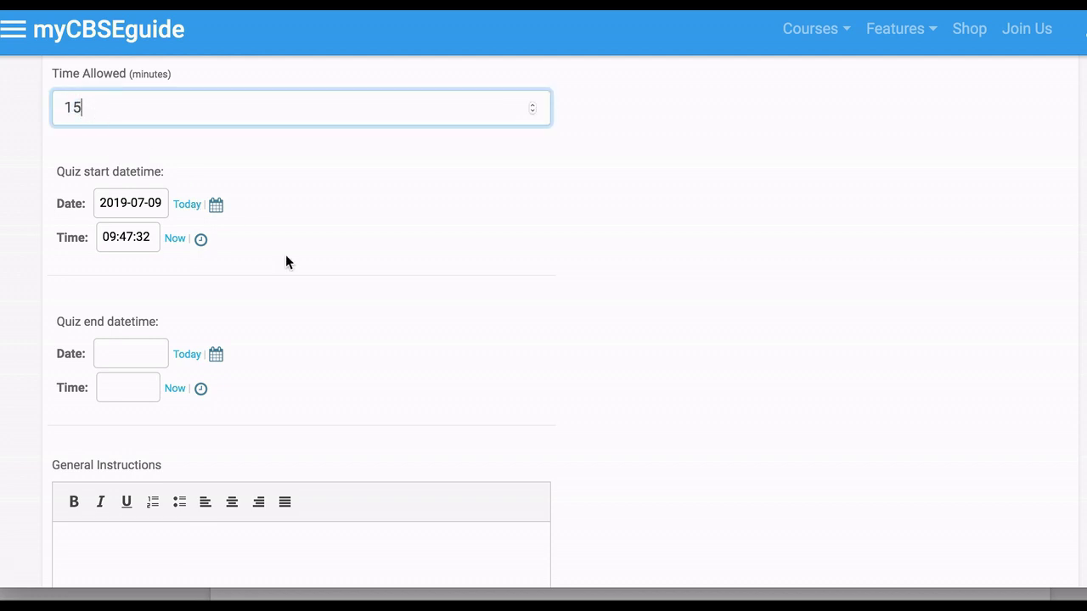
{"action": "scroll", "coordinate": [292, 311], "scroll_direction": "down", "scroll_amount": 1}
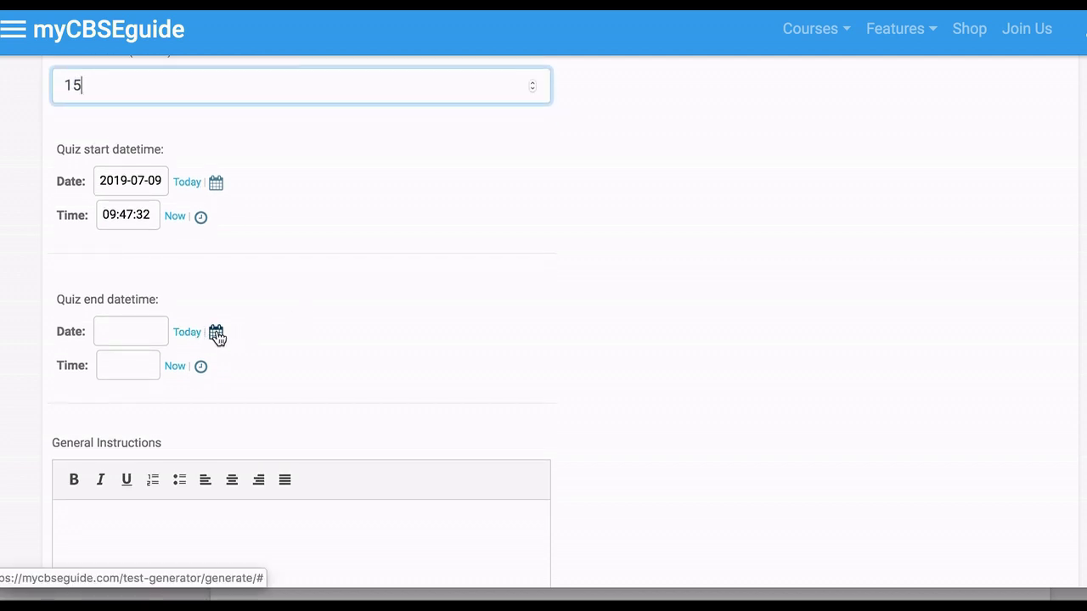
Step: Set the quiz end date to 10 July 2019
{"action": "left_click", "coordinate": [215, 332]}
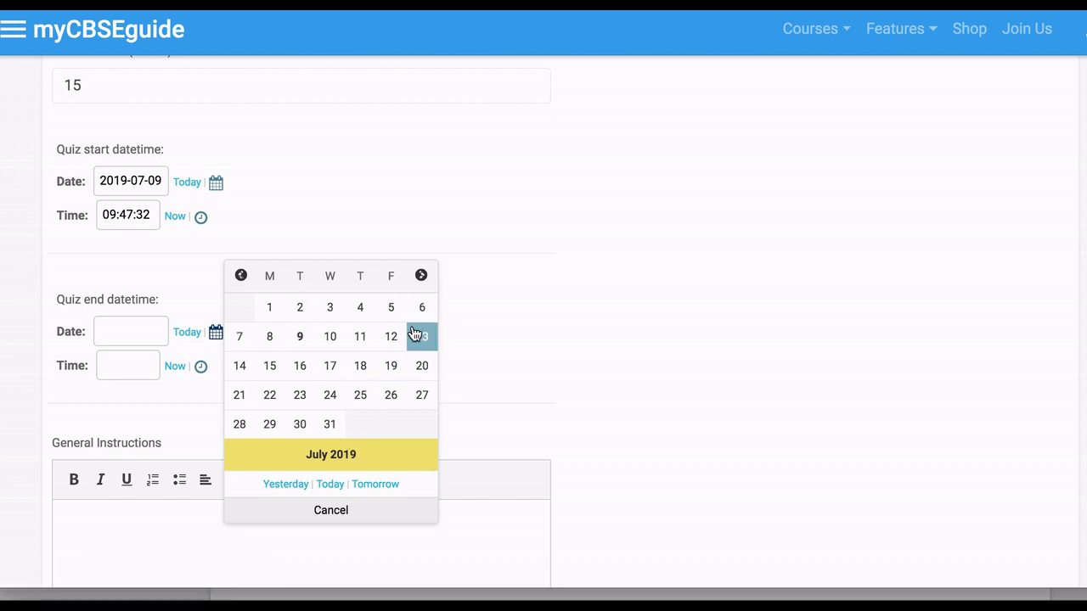
{"action": "left_click", "coordinate": [421, 275]}
{"action": "left_click", "coordinate": [421, 275]}
{"action": "left_click", "coordinate": [422, 275]}
{"action": "left_click", "coordinate": [421, 275]}
{"action": "left_click", "coordinate": [242, 275]}
{"action": "left_click", "coordinate": [241, 275]}
{"action": "left_click", "coordinate": [241, 275]}
{"action": "left_click", "coordinate": [241, 275]}
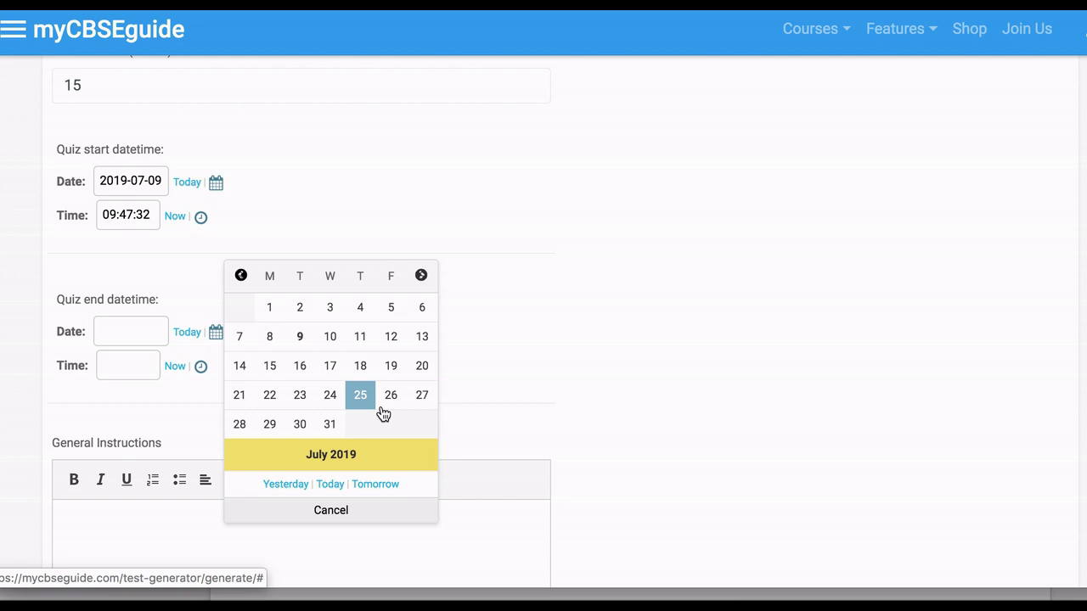
{"action": "left_click", "coordinate": [330, 338]}
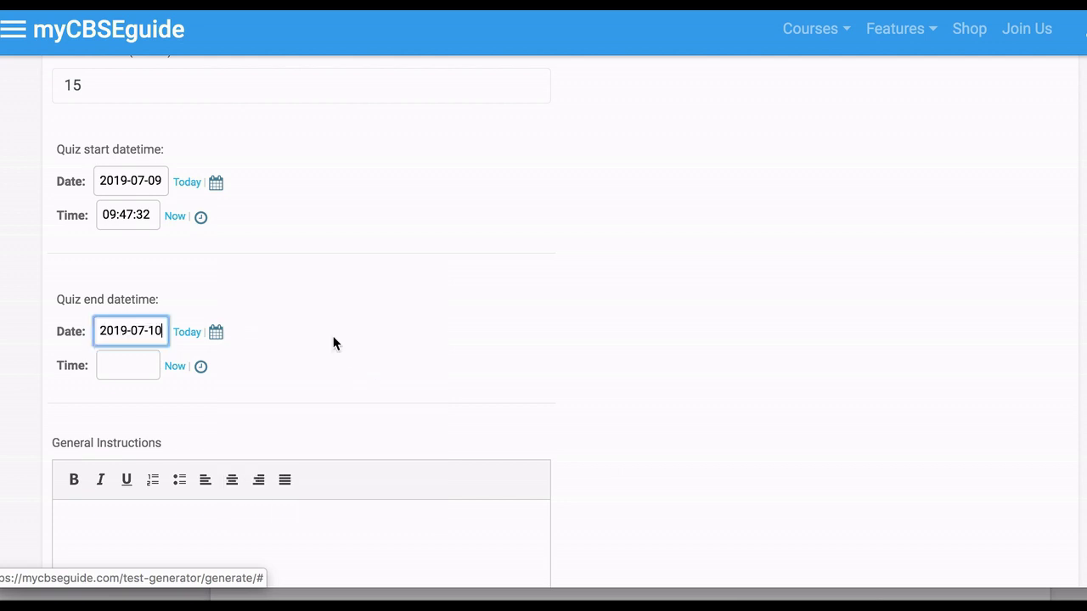
Step: Set the end time to 6 p.m., then edit it to 18:30:00
{"action": "left_click", "coordinate": [175, 367]}
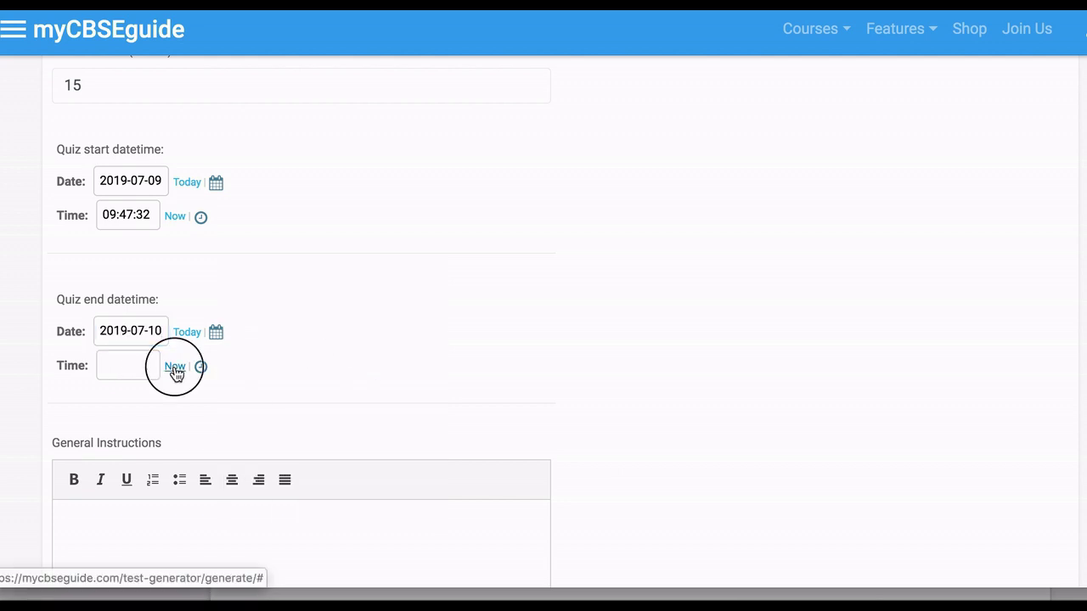
{"action": "left_click", "coordinate": [201, 369]}
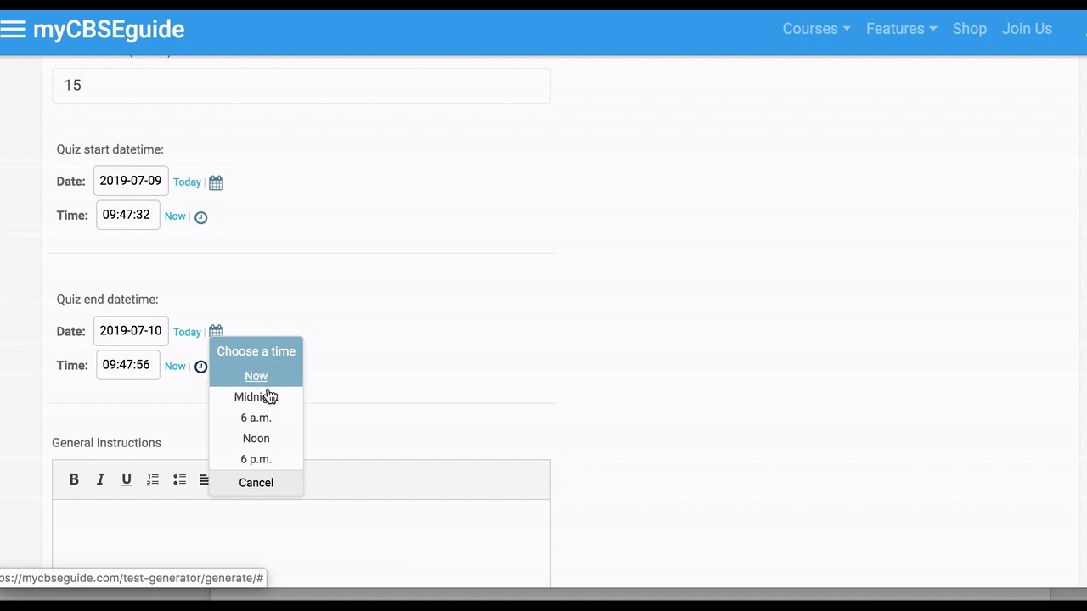
{"action": "left_click", "coordinate": [262, 458]}
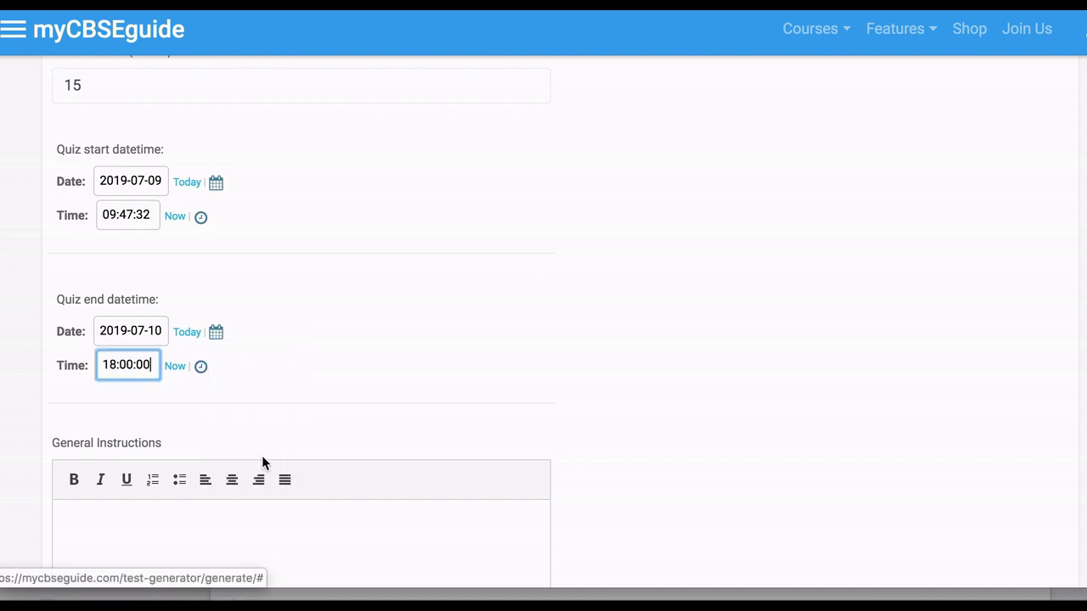
{"action": "left_click", "coordinate": [124, 365]}
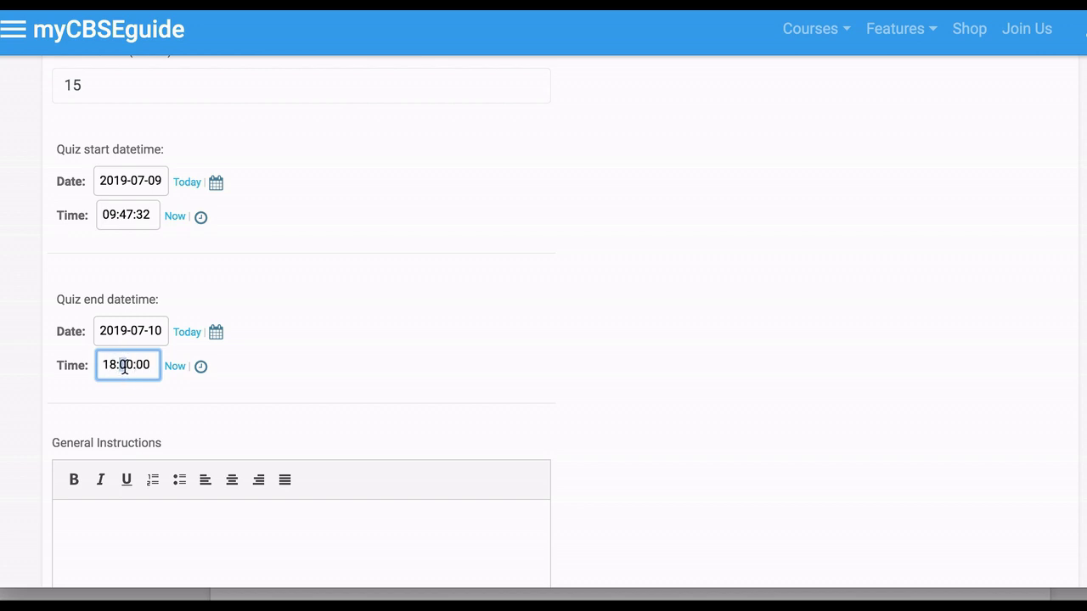
{"action": "type", "text": "3"}
{"action": "left_click", "coordinate": [251, 370]}
{"action": "left_click", "coordinate": [146, 365]}
{"action": "left_click", "coordinate": [252, 377]}
Step: Enlarge the General Instructions editor by dragging its resize handle down
{"action": "scroll", "coordinate": [306, 354], "scroll_direction": "down", "scroll_amount": 1}
{"action": "scroll", "coordinate": [247, 391], "scroll_direction": "down", "scroll_amount": 1}
{"action": "left_click", "coordinate": [102, 318]}
{"action": "scroll", "coordinate": [372, 324], "scroll_direction": "down", "scroll_amount": 1}
{"action": "left_click_drag", "start_coordinate": [541, 391], "coordinate": [662, 581]}
Step: Paste the prepared quiz instructions into the General Instructions editor
{"action": "left_click", "coordinate": [139, 299]}
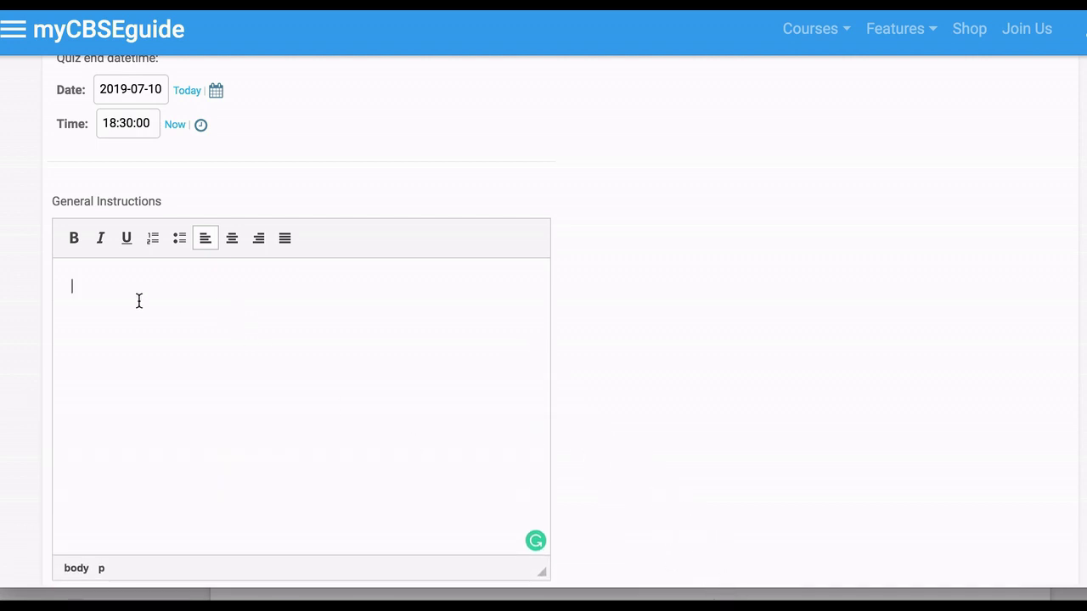
{"action": "key", "text": "ctrl+v"}
{"action": "scroll", "coordinate": [174, 328], "scroll_direction": "up", "scroll_amount": 10}
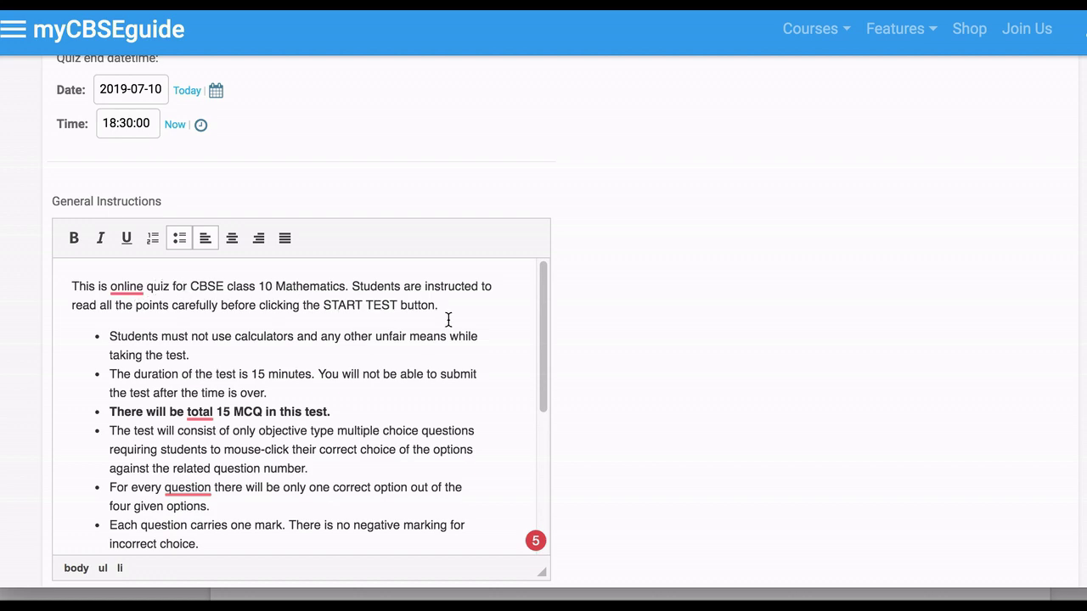
{"action": "left_click", "coordinate": [127, 425]}
{"action": "scroll", "coordinate": [161, 429], "scroll_direction": "down", "scroll_amount": 5}
{"action": "scroll", "coordinate": [195, 433], "scroll_direction": "down", "scroll_amount": 1}
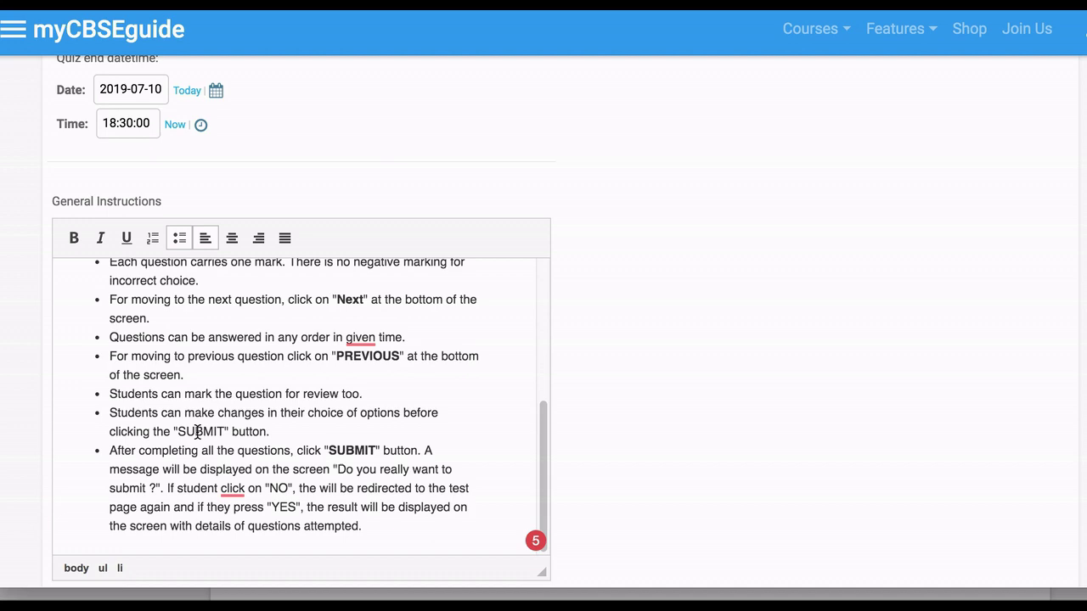
Step: Format the rule lines as a bulleted list below the opening sentence
{"action": "left_click_drag", "start_coordinate": [376, 531], "coordinate": [105, 337]}
{"action": "left_click", "coordinate": [176, 239]}
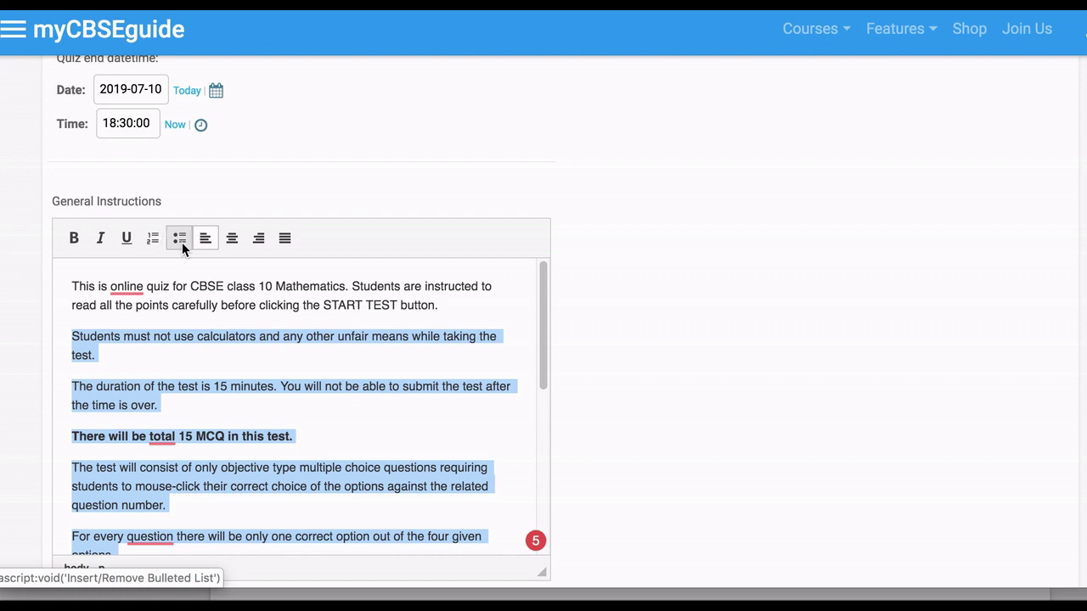
{"action": "left_click", "coordinate": [181, 242]}
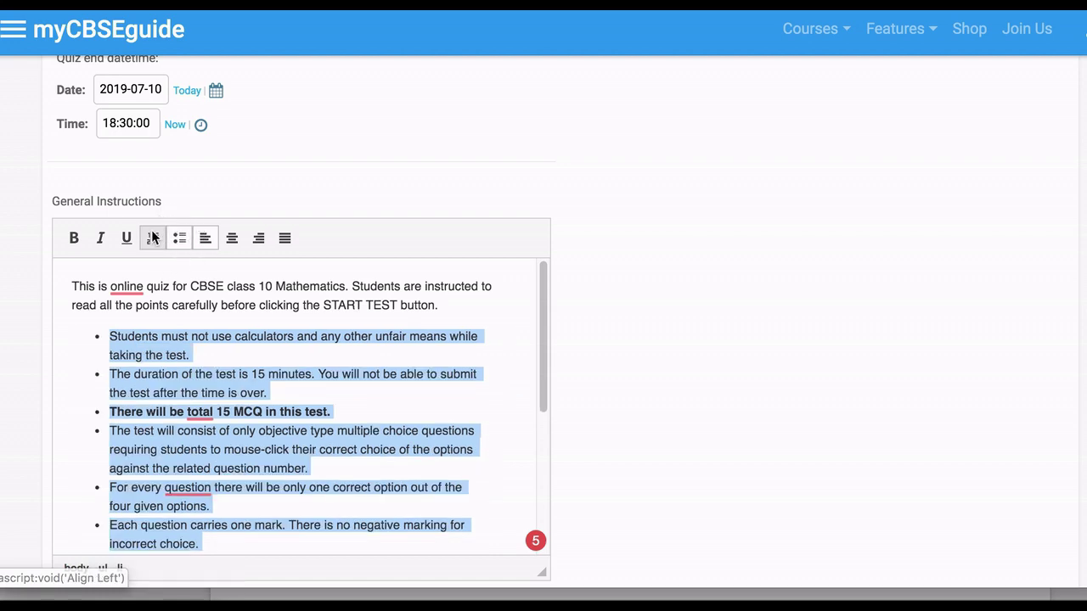
{"action": "scroll", "coordinate": [275, 392], "scroll_direction": "down", "scroll_amount": 5}
{"action": "left_click", "coordinate": [270, 419]}
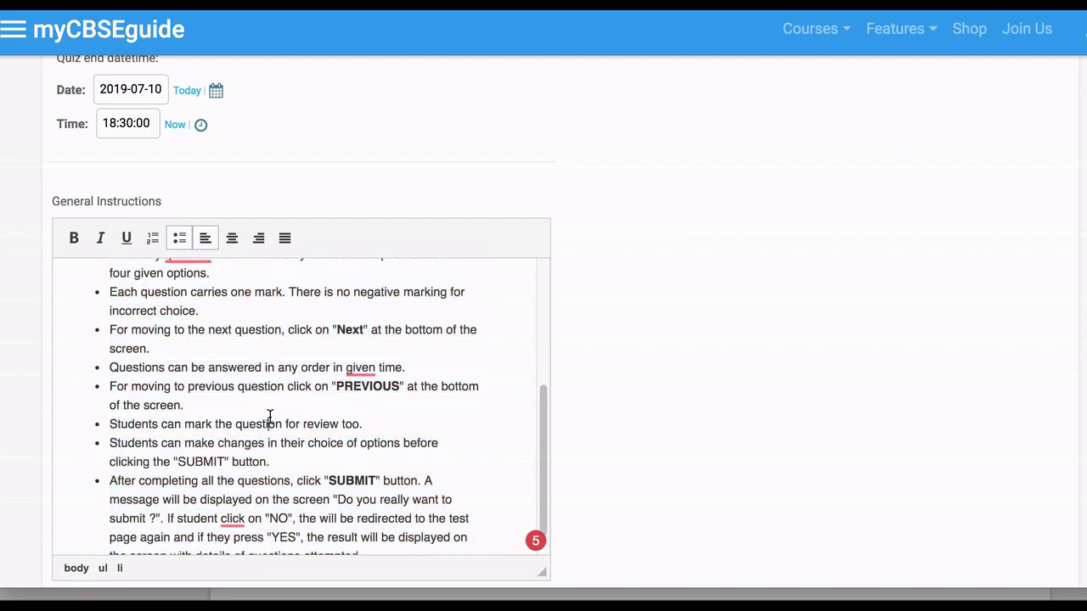
{"action": "scroll", "coordinate": [247, 419], "scroll_direction": "down", "scroll_amount": 3}
{"action": "scroll", "coordinate": [197, 412], "scroll_direction": "down", "scroll_amount": 1}
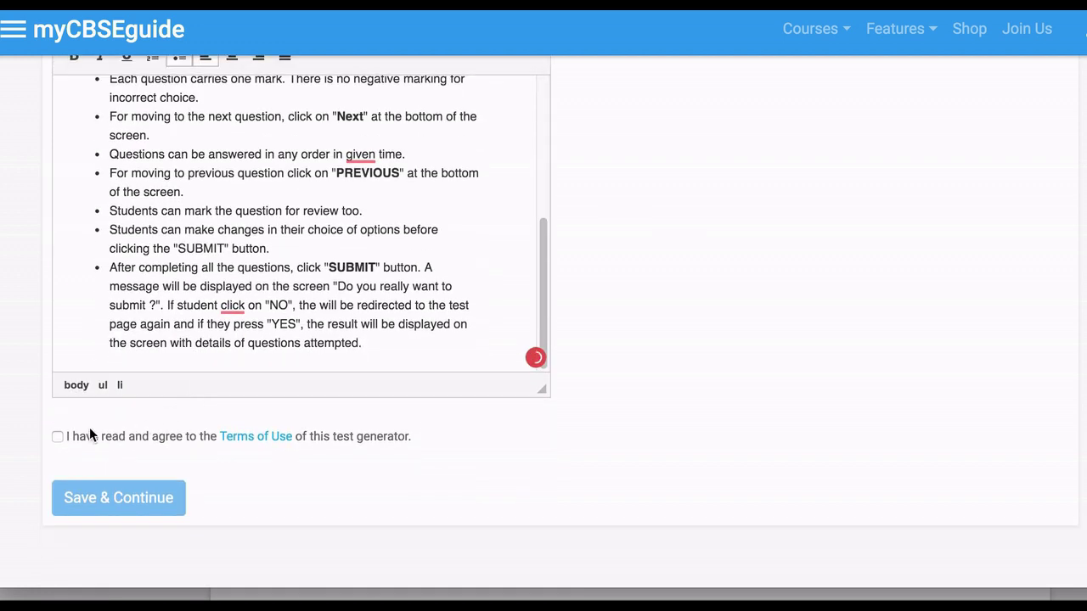
Step: Accept the Terms of Use and save the quiz details to reach the question blueprint
{"action": "left_click", "coordinate": [58, 439]}
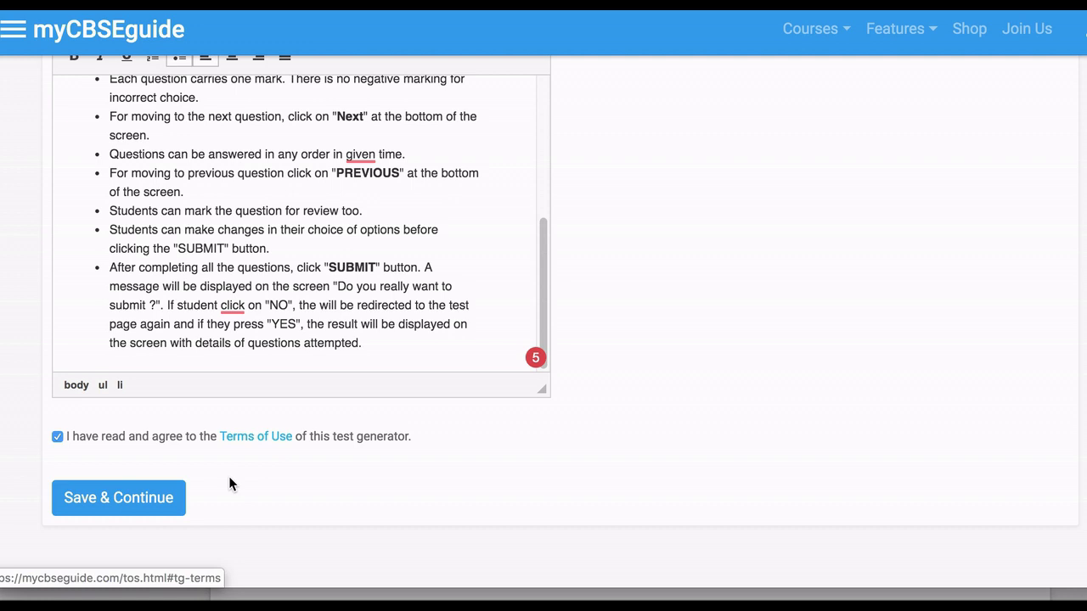
{"action": "left_click", "coordinate": [104, 501]}
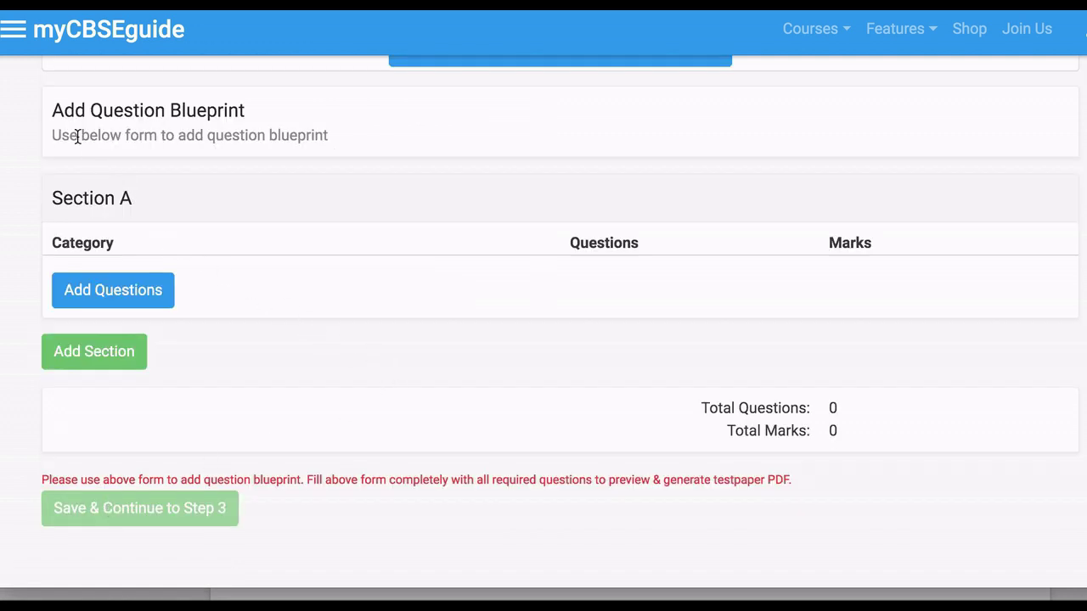
{"action": "left_click", "coordinate": [92, 292]}
Step: Choose chapter Real Numbers with VSA (Very Short Answer) weightage for the new row
{"action": "left_click", "coordinate": [439, 128]}
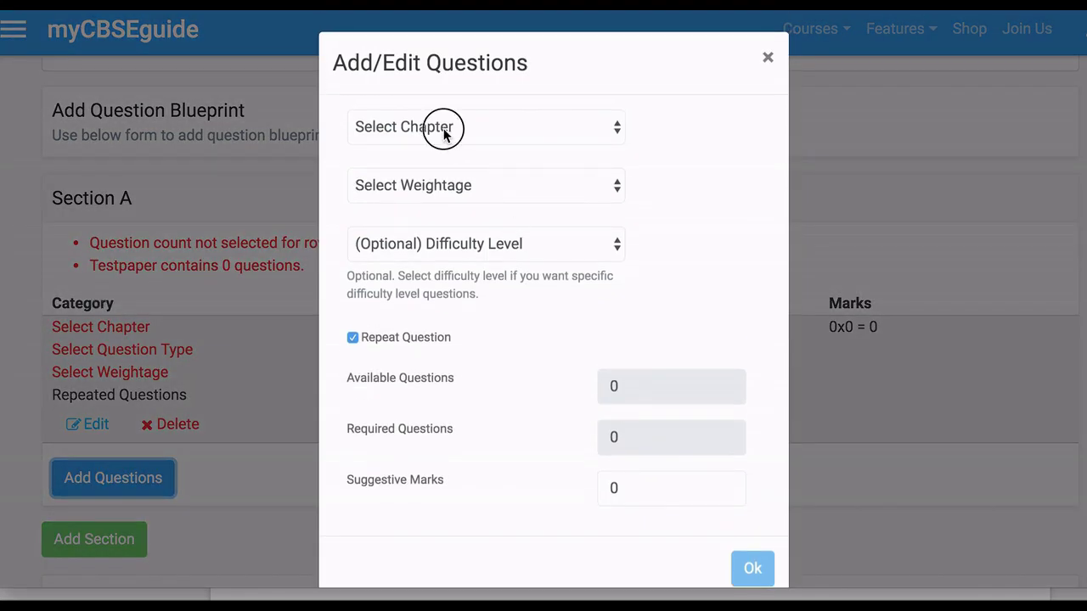
{"action": "left_click", "coordinate": [450, 148]}
{"action": "left_click", "coordinate": [446, 184]}
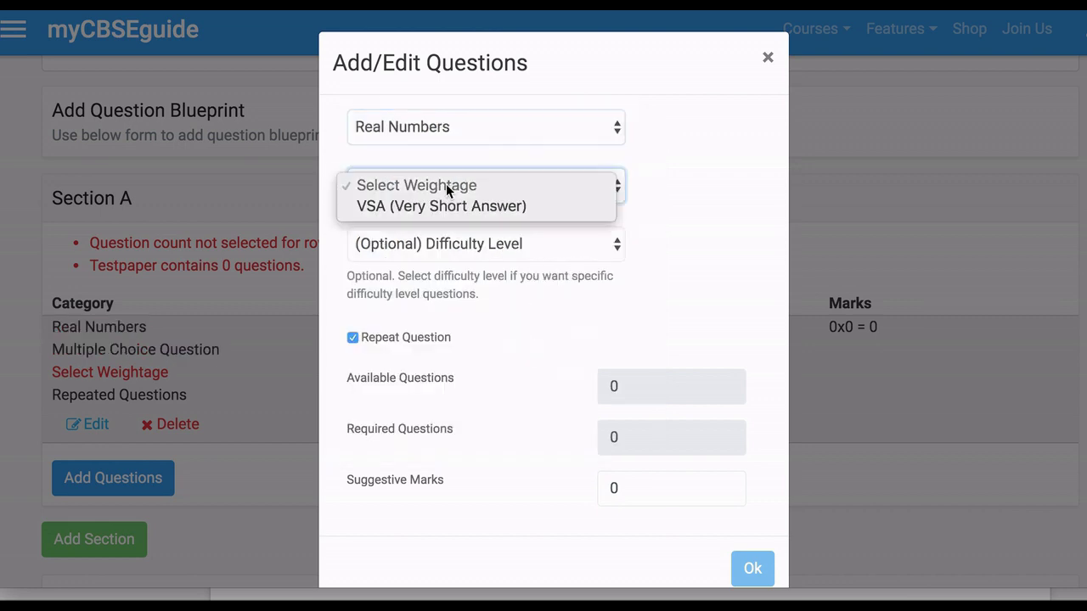
{"action": "left_click", "coordinate": [444, 207]}
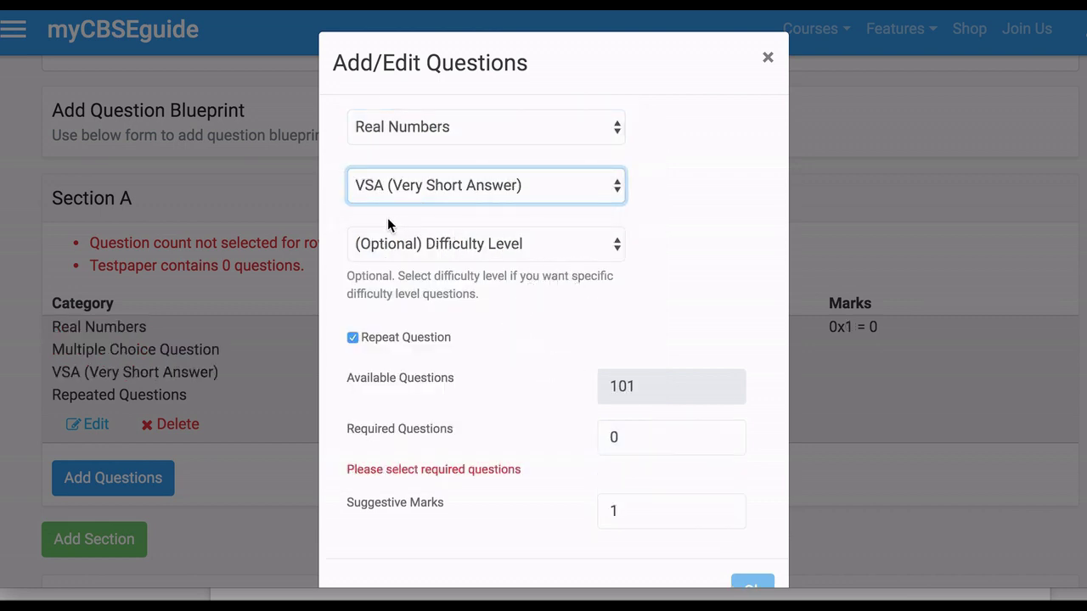
{"action": "left_click", "coordinate": [450, 244]}
{"action": "left_click", "coordinate": [402, 251]}
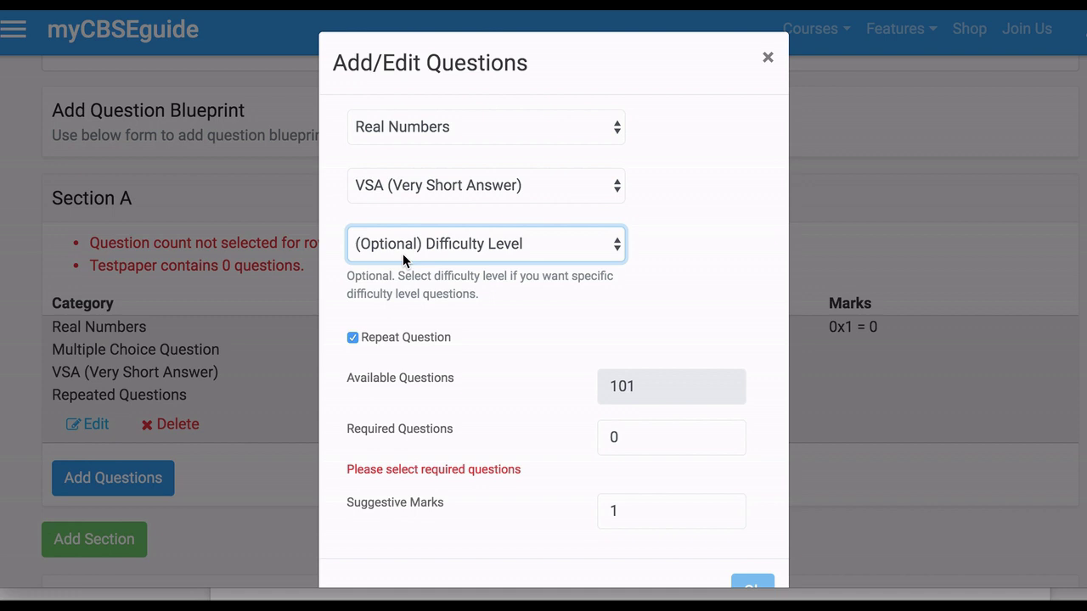
Step: Set 5 required questions at 1 mark each and confirm the row
{"action": "scroll", "coordinate": [519, 373], "scroll_direction": "down", "scroll_amount": 2}
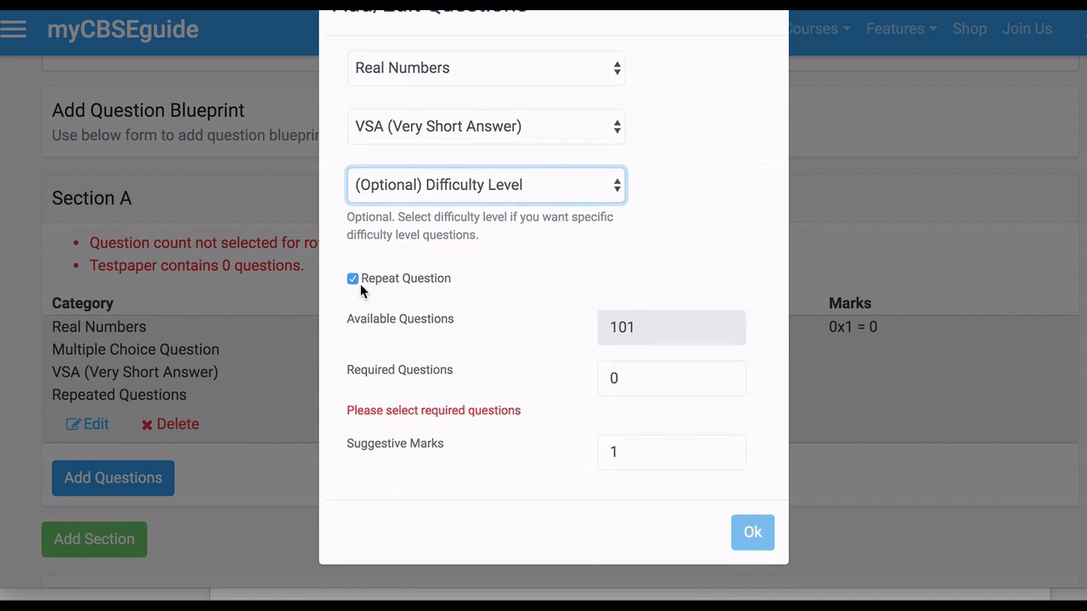
{"action": "scroll", "coordinate": [586, 362], "scroll_direction": "down", "scroll_amount": 1}
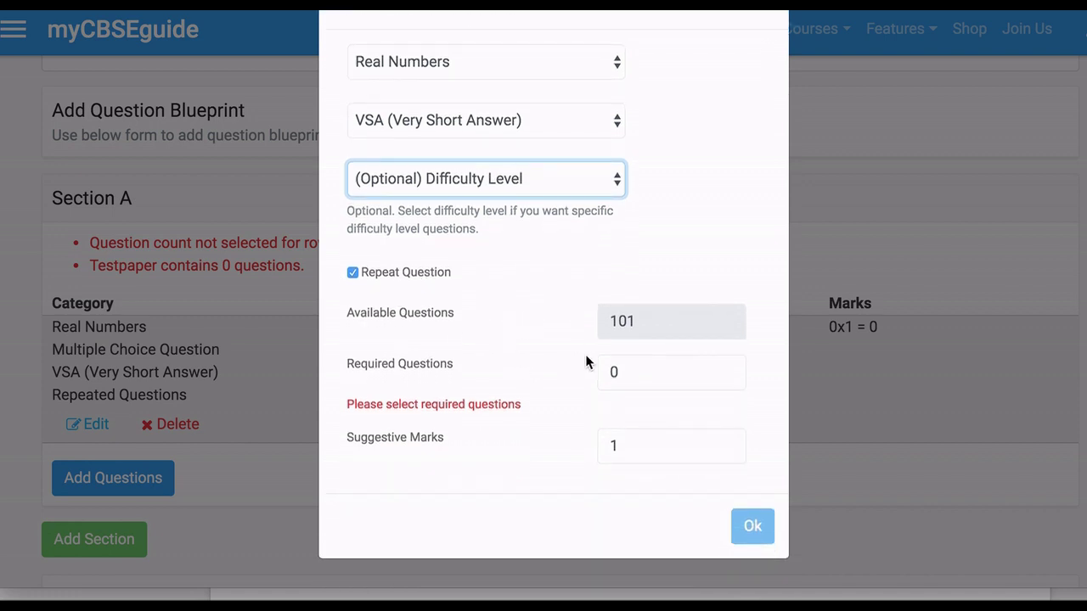
{"action": "left_click_drag", "start_coordinate": [623, 371], "coordinate": [599, 367]}
{"action": "key", "text": "BackSpace"}
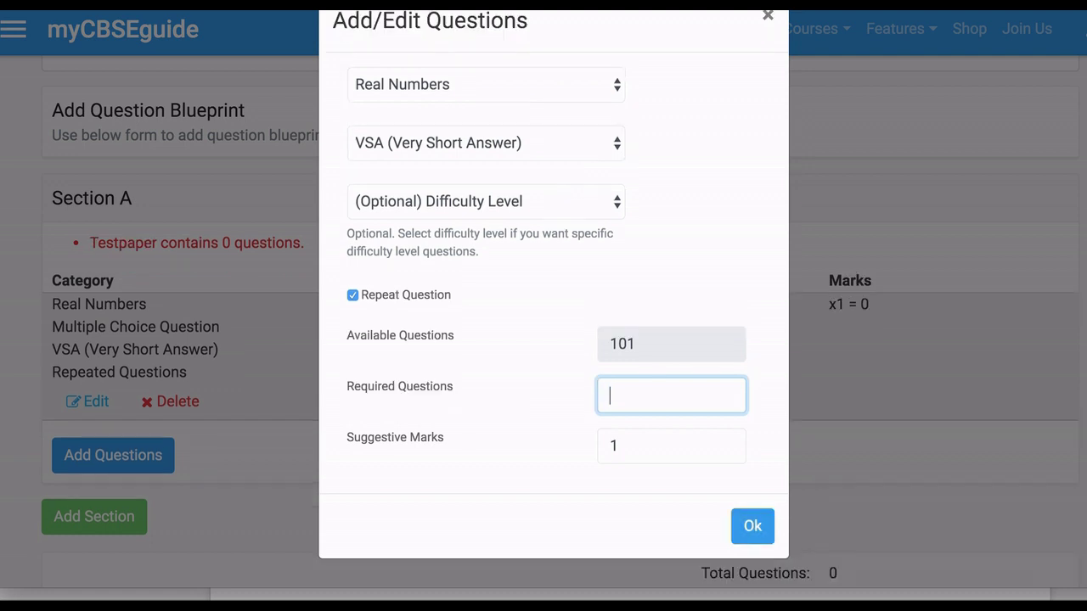
{"action": "type", "text": "5"}
{"action": "left_click", "coordinate": [637, 447]}
{"action": "left_click_drag", "start_coordinate": [626, 447], "coordinate": [598, 443]}
{"action": "type", "text": "1"}
{"action": "left_click", "coordinate": [758, 530]}
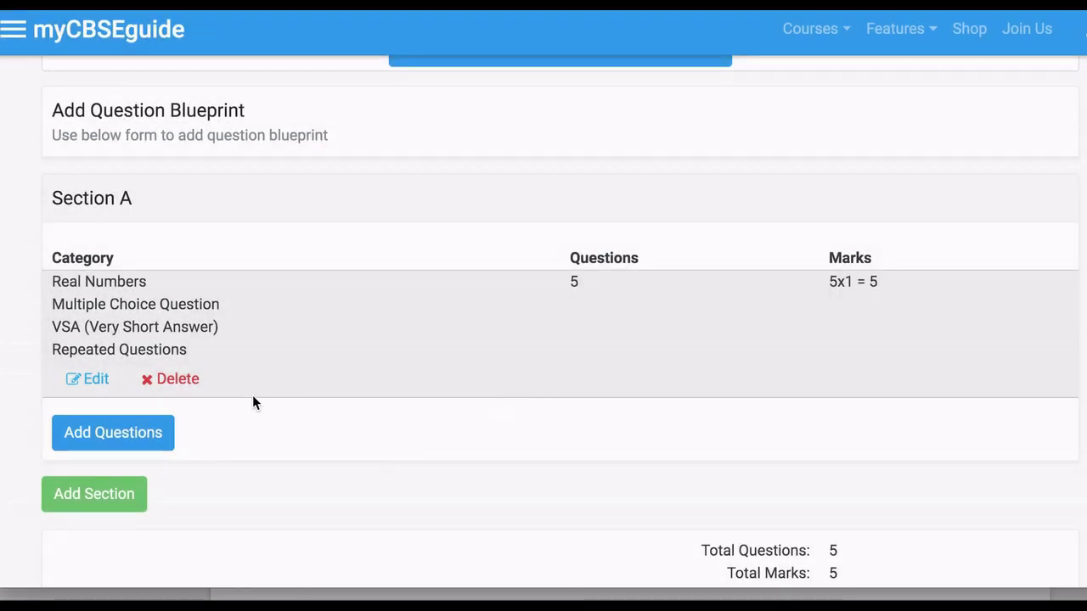
{"action": "left_click", "coordinate": [139, 429]}
Step: Add a Polynomials row of 5 VSA questions
{"action": "left_click", "coordinate": [433, 127]}
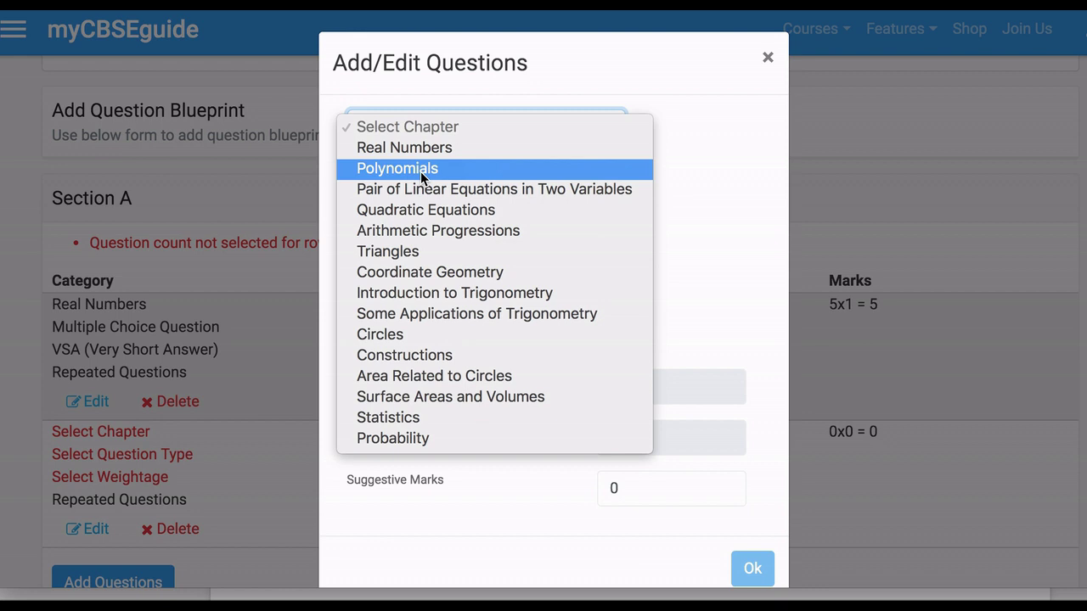
{"action": "left_click", "coordinate": [421, 170]}
{"action": "left_click", "coordinate": [443, 188]}
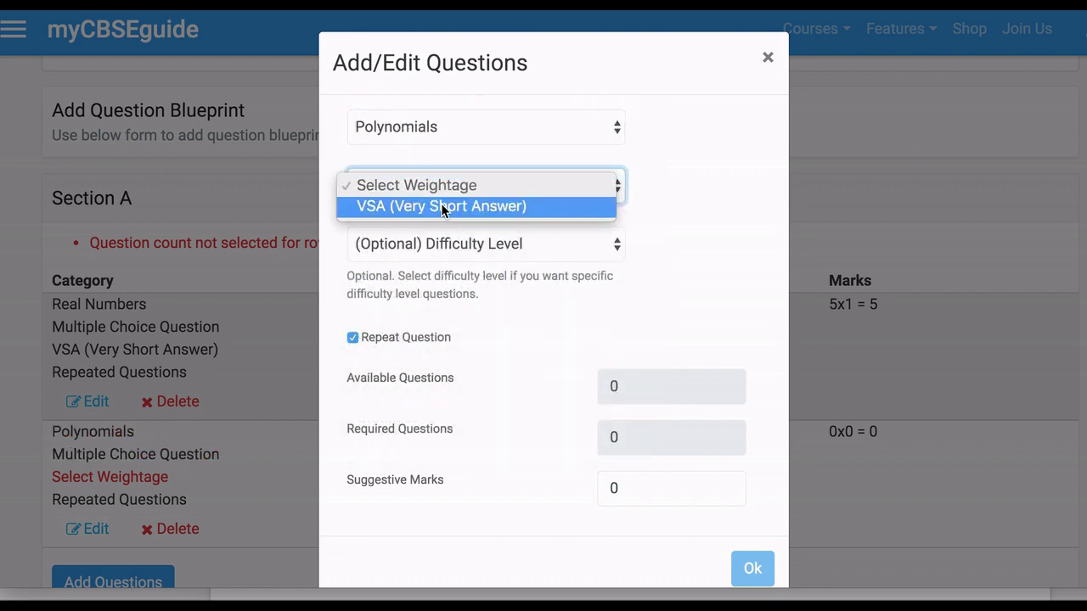
{"action": "left_click", "coordinate": [445, 207]}
{"action": "left_click", "coordinate": [584, 432]}
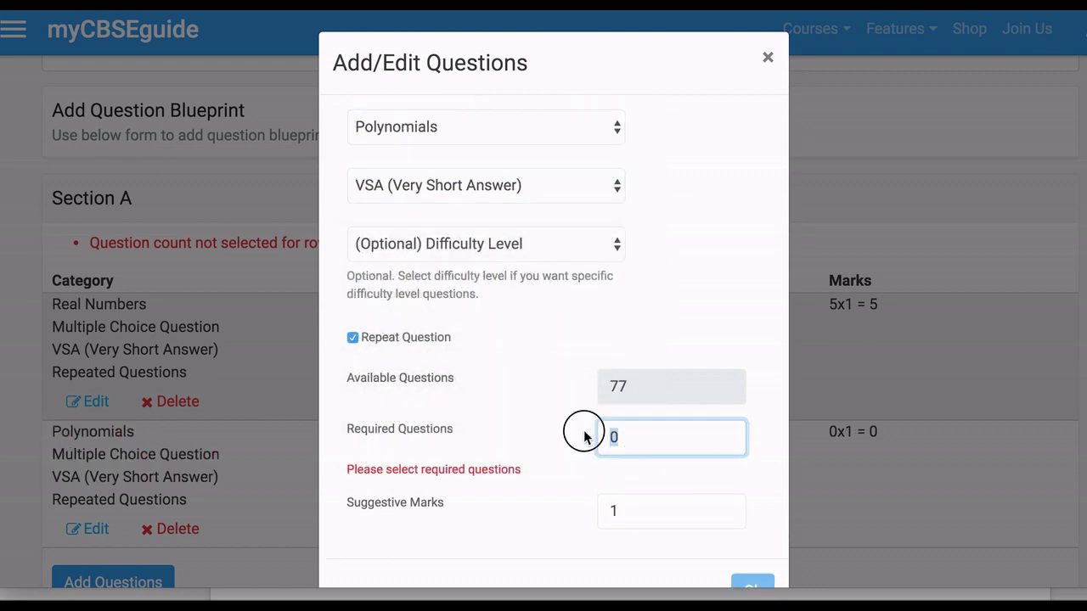
{"action": "type", "text": "5"}
{"action": "left_click", "coordinate": [754, 556]}
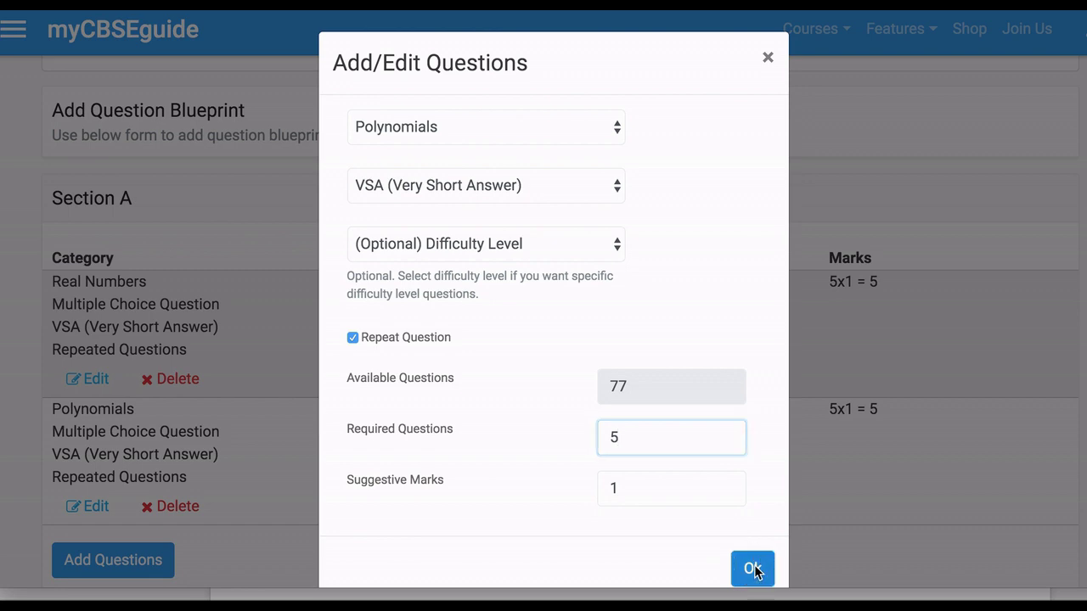
{"action": "scroll", "coordinate": [250, 432], "scroll_direction": "down", "scroll_amount": 2}
{"action": "left_click", "coordinate": [126, 388]}
Step: Add a Probability row of 5 VSA questions
{"action": "left_click", "coordinate": [415, 127]}
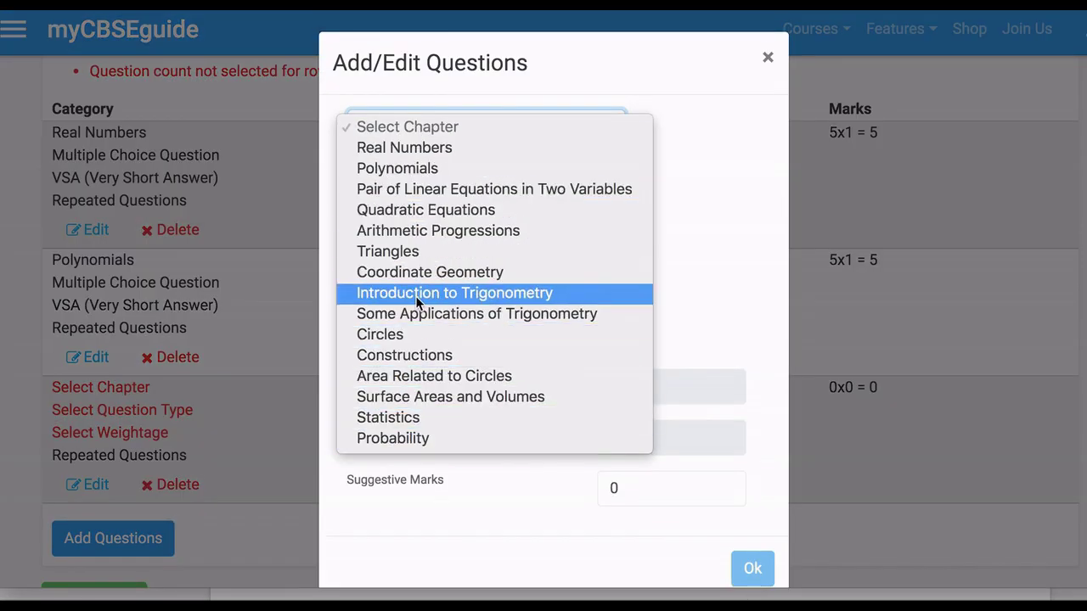
{"action": "left_click", "coordinate": [402, 436]}
{"action": "left_click", "coordinate": [457, 185]}
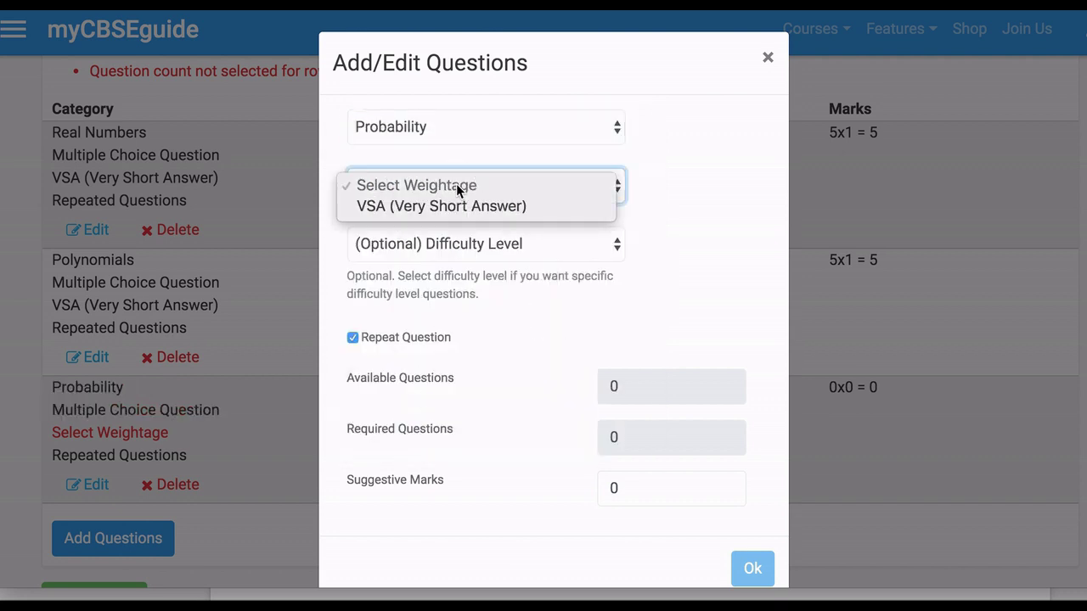
{"action": "left_click", "coordinate": [453, 210]}
{"action": "double_click", "coordinate": [602, 432]}
{"action": "type", "text": "5"}
{"action": "scroll", "coordinate": [590, 413], "scroll_direction": "down", "scroll_amount": 1}
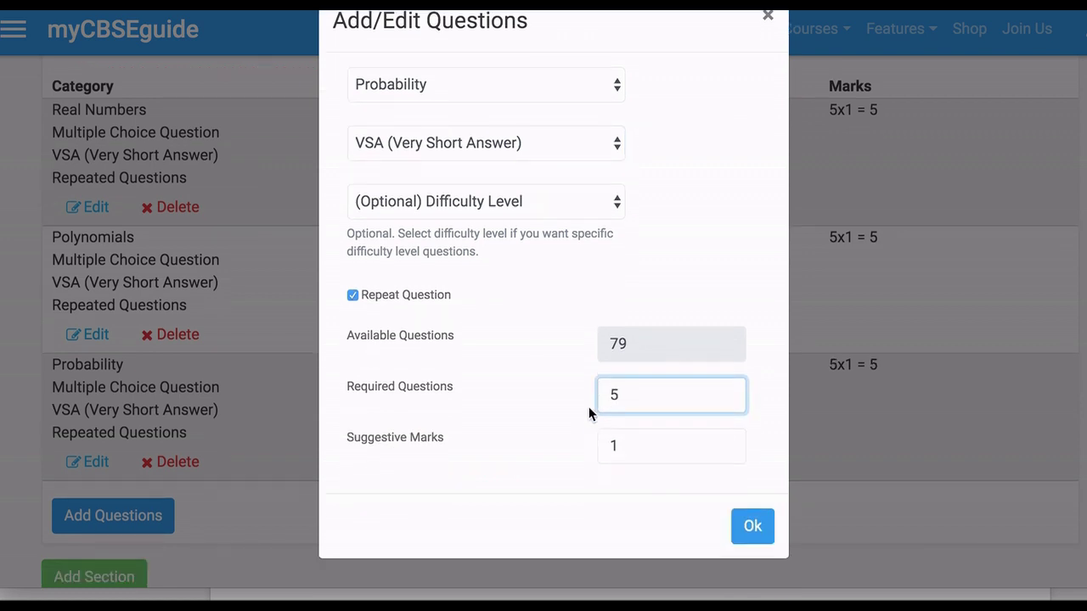
{"action": "left_click", "coordinate": [749, 524]}
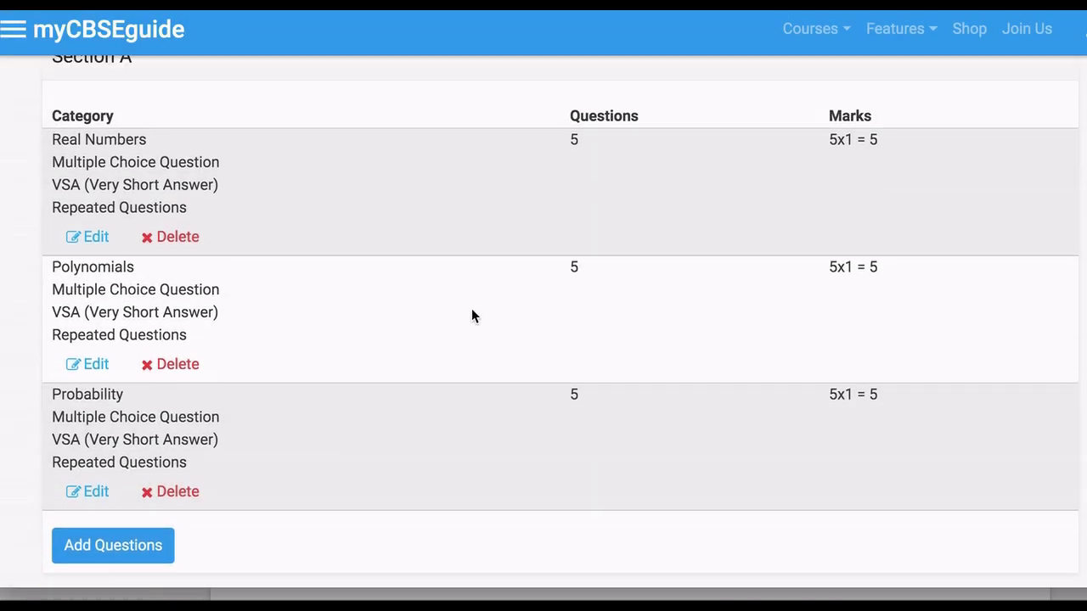
{"action": "scroll", "coordinate": [603, 305], "scroll_direction": "down", "scroll_amount": 5}
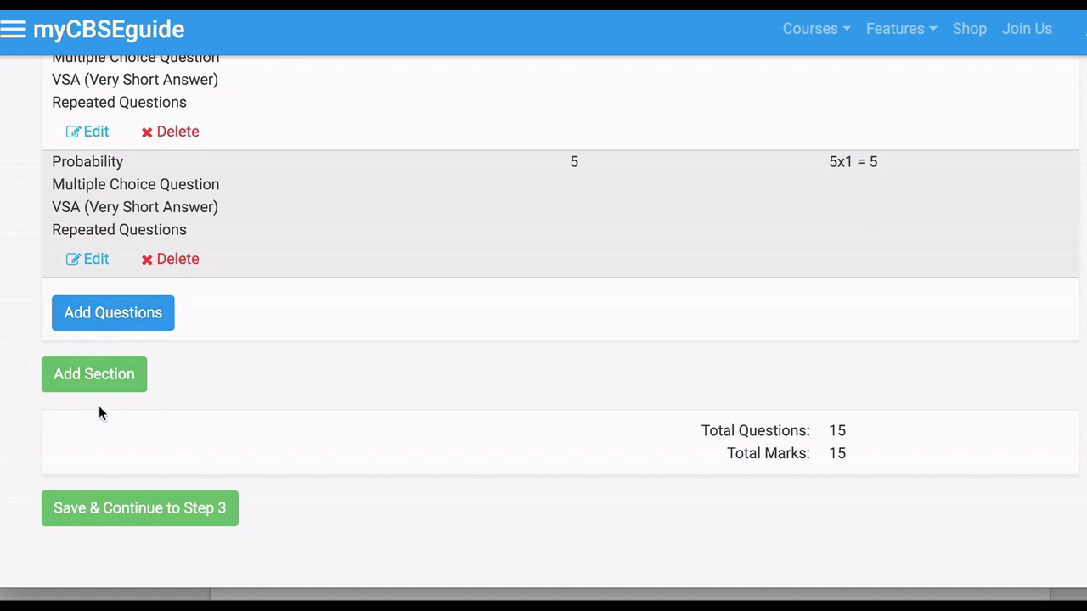
Step: Save the 15-question blueprint and confirm moving on to Step 3
{"action": "left_click", "coordinate": [161, 514]}
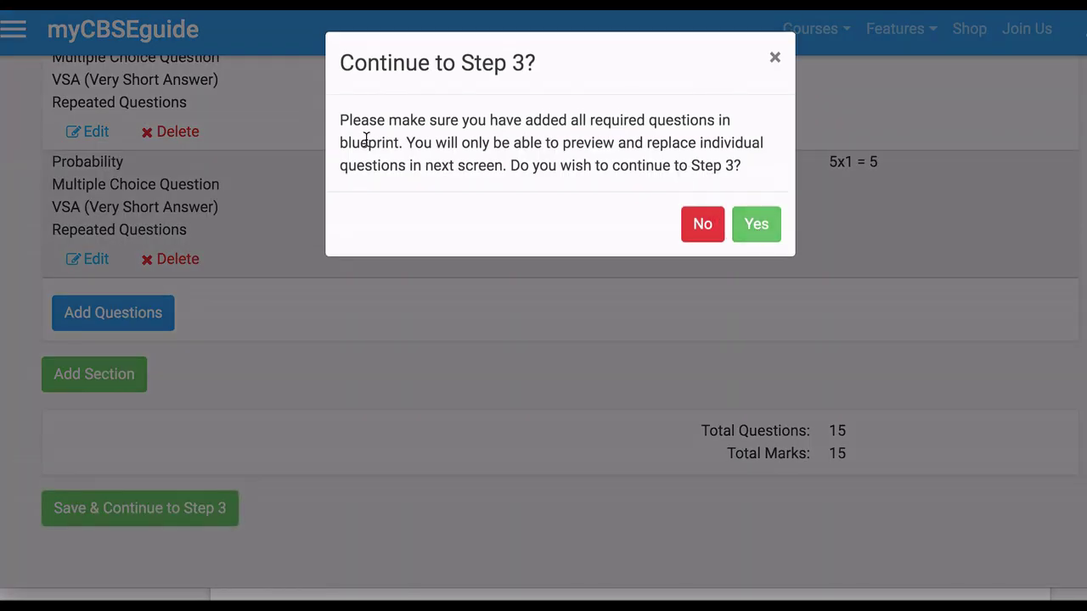
{"action": "left_click", "coordinate": [759, 225]}
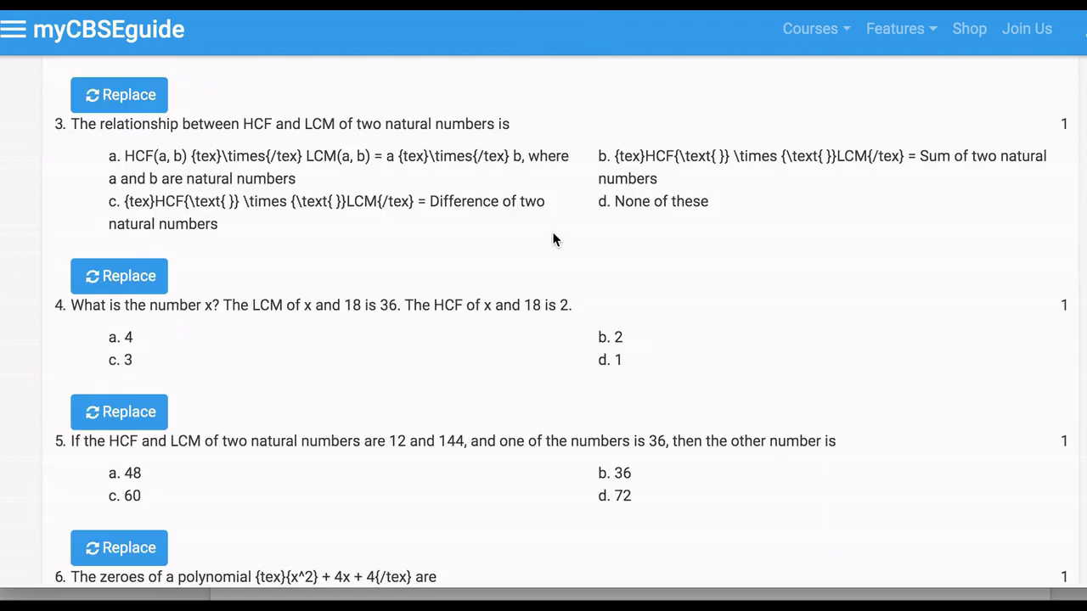
Step: Scroll the preview to question 3, the HCF and LCM relationship question
{"action": "scroll", "coordinate": [356, 264], "scroll_direction": "down", "scroll_amount": 3}
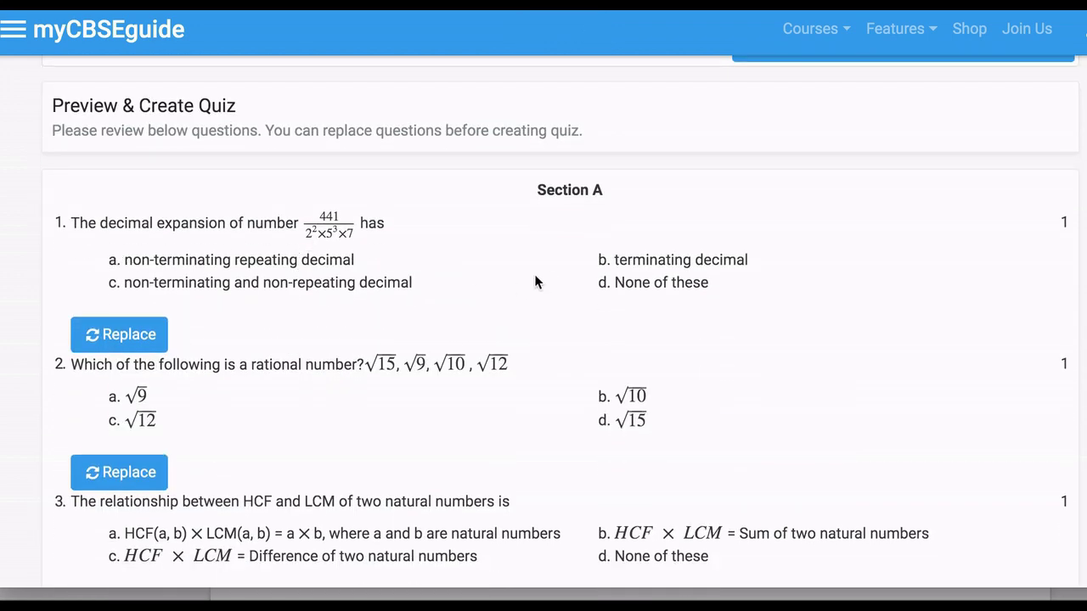
{"action": "scroll", "coordinate": [205, 284], "scroll_direction": "down", "scroll_amount": 1}
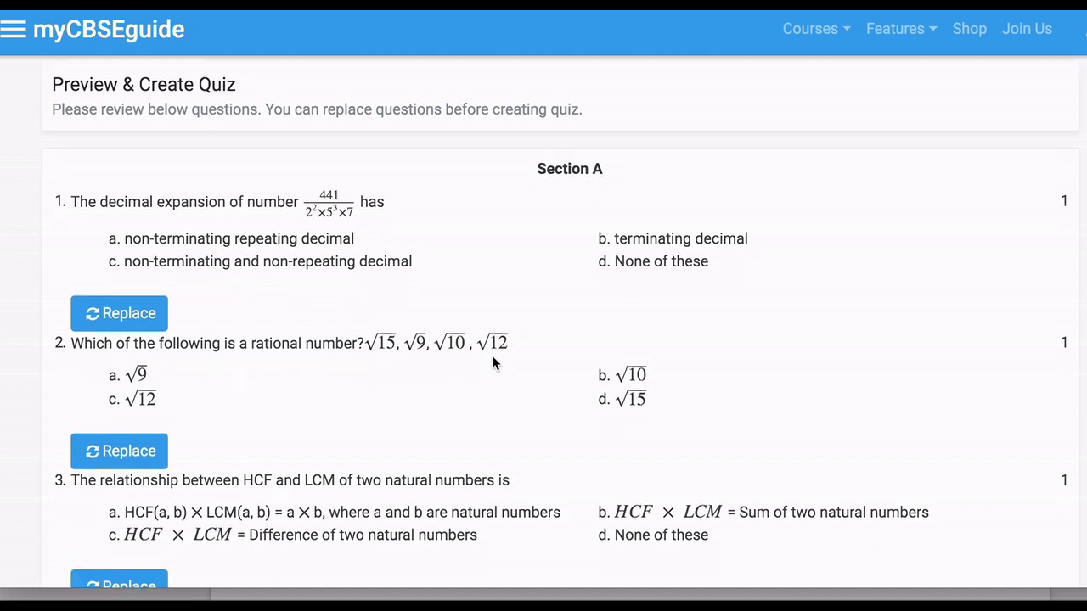
{"action": "scroll", "coordinate": [232, 366], "scroll_direction": "down", "scroll_amount": 3}
{"action": "left_click_drag", "start_coordinate": [125, 356], "coordinate": [287, 349]}
{"action": "left_click", "coordinate": [287, 350]}
{"action": "scroll", "coordinate": [464, 364], "scroll_direction": "down", "scroll_amount": 1}
{"action": "left_click_drag", "start_coordinate": [71, 295], "coordinate": [131, 295]}
{"action": "left_click", "coordinate": [260, 295]}
Step: Replace question 3 with the alternative question 'π is'
{"action": "left_click", "coordinate": [140, 401]}
{"action": "scroll", "coordinate": [371, 385], "scroll_direction": "down", "scroll_amount": 3}
{"action": "scroll", "coordinate": [363, 339], "scroll_direction": "down", "scroll_amount": 4}
{"action": "scroll", "coordinate": [262, 335], "scroll_direction": "down", "scroll_amount": 2}
{"action": "scroll", "coordinate": [250, 343], "scroll_direction": "down", "scroll_amount": 5}
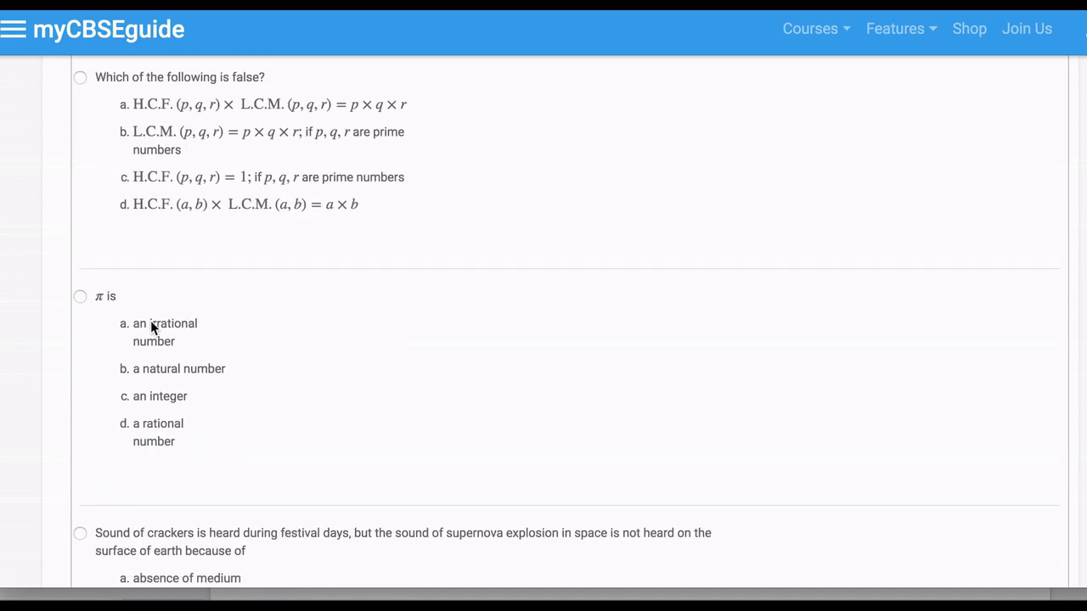
{"action": "scroll", "coordinate": [300, 315], "scroll_direction": "down", "scroll_amount": 15}
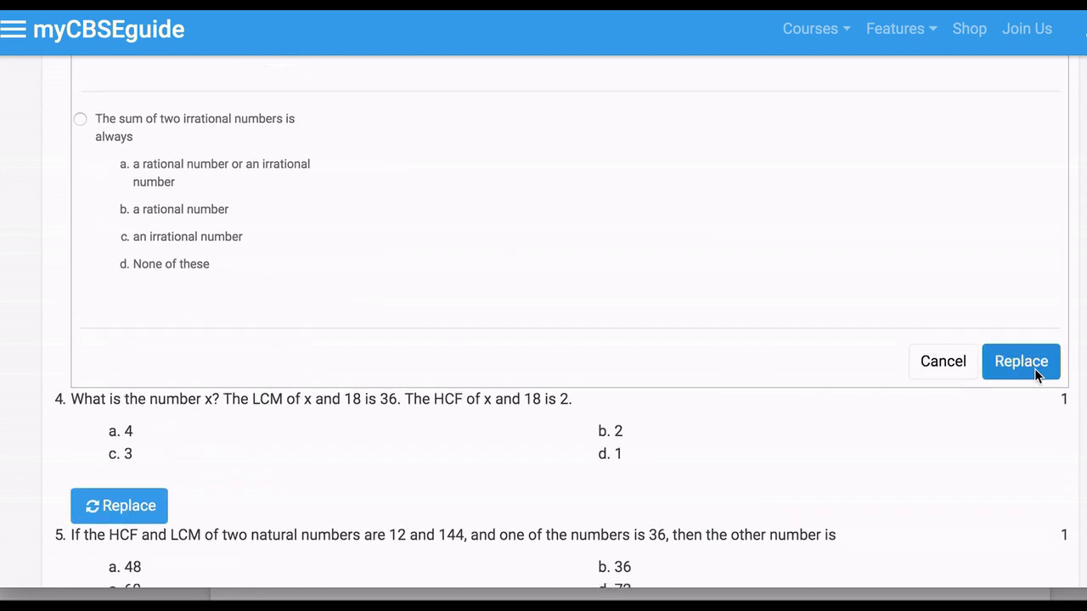
{"action": "left_click", "coordinate": [1023, 363]}
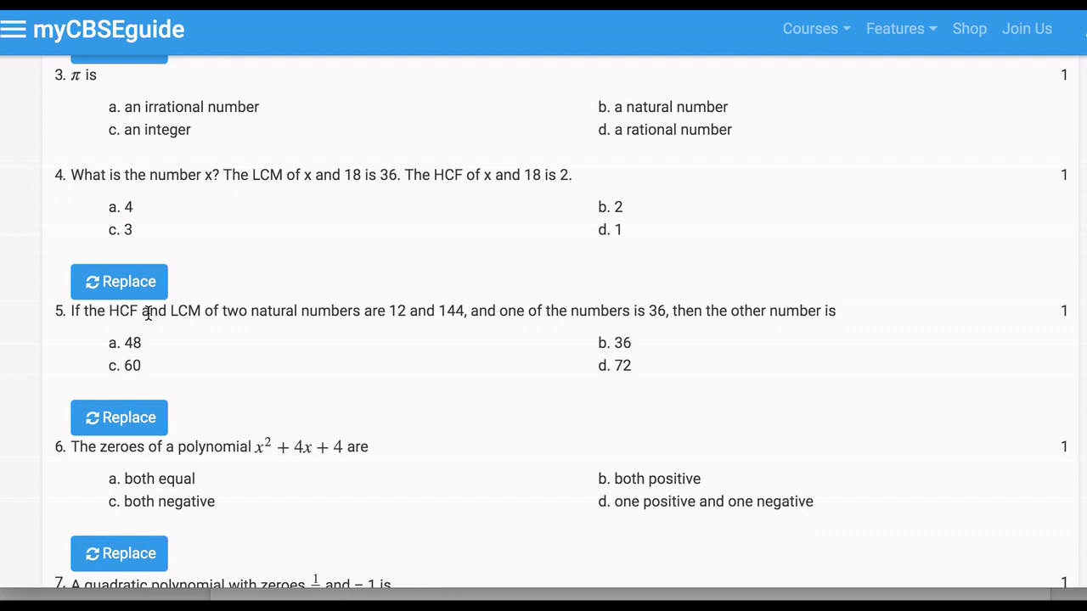
Step: Bring up the list of alternative questions for question 8
{"action": "scroll", "coordinate": [115, 274], "scroll_direction": "up", "scroll_amount": 2}
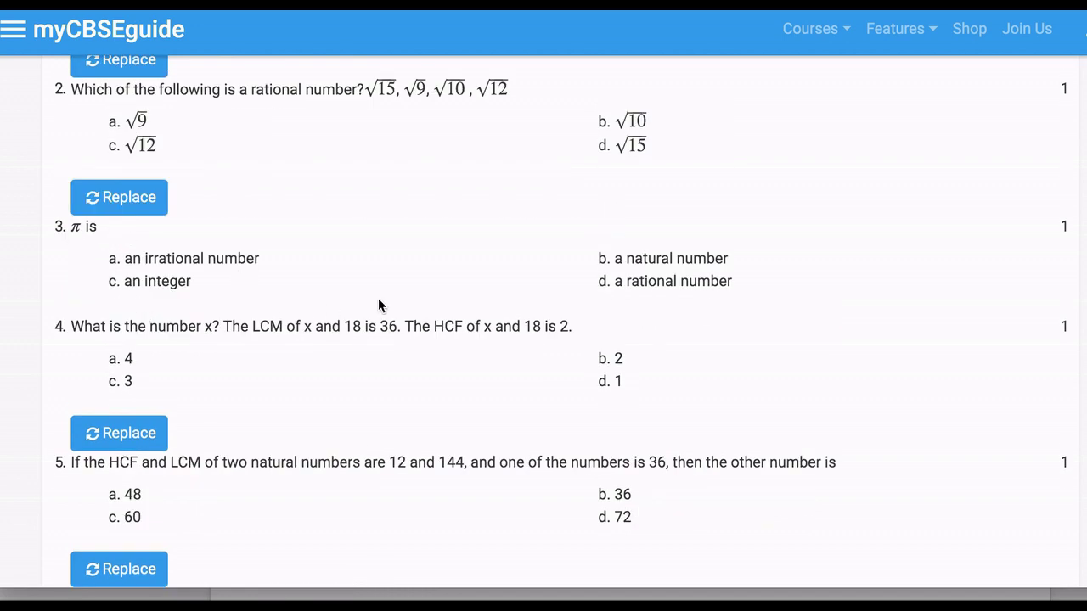
{"action": "scroll", "coordinate": [379, 299], "scroll_direction": "down", "scroll_amount": 1}
{"action": "scroll", "coordinate": [313, 318], "scroll_direction": "down", "scroll_amount": 2}
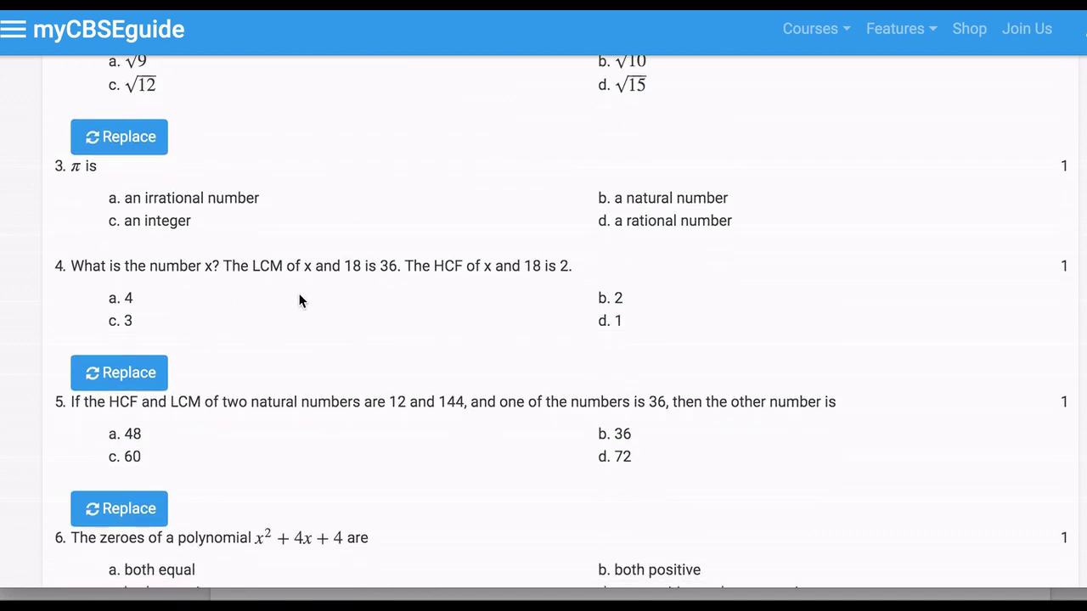
{"action": "scroll", "coordinate": [352, 286], "scroll_direction": "down", "scroll_amount": 2}
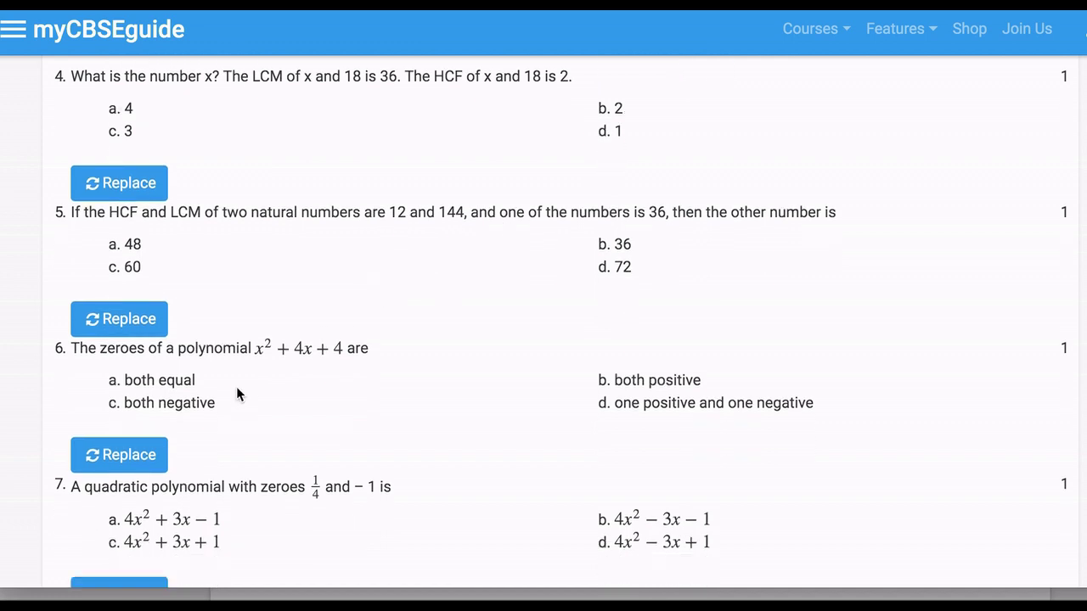
{"action": "scroll", "coordinate": [367, 327], "scroll_direction": "down", "scroll_amount": 3}
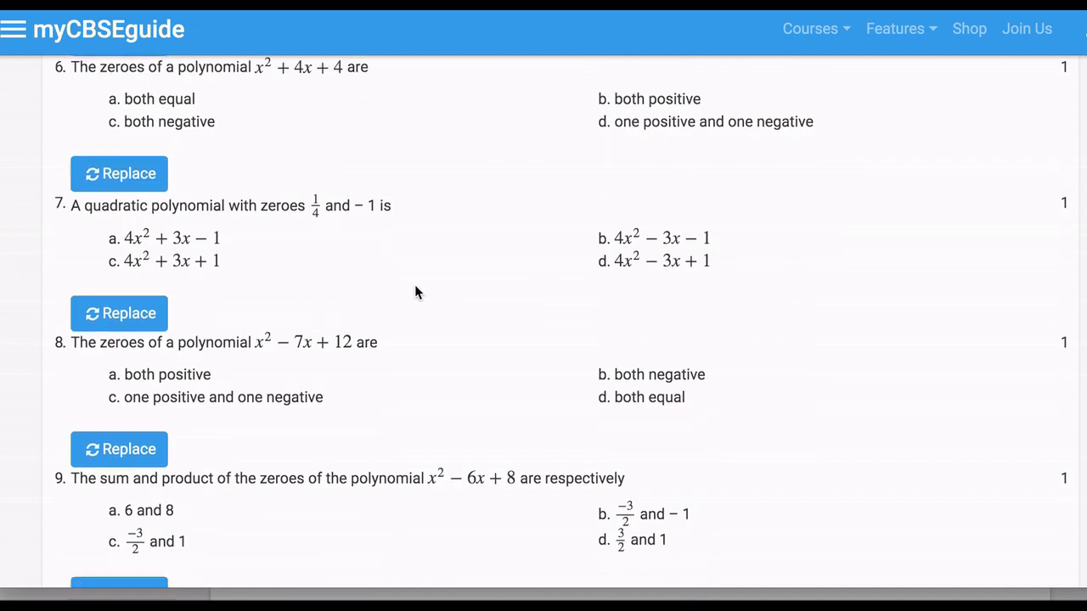
{"action": "left_click", "coordinate": [132, 358]}
Step: Swap in 'A polynomial of degree ____ is called a cubic polynomial' as question 8
{"action": "scroll", "coordinate": [503, 317], "scroll_direction": "down", "scroll_amount": 1}
{"action": "scroll", "coordinate": [503, 317], "scroll_direction": "down", "scroll_amount": 5}
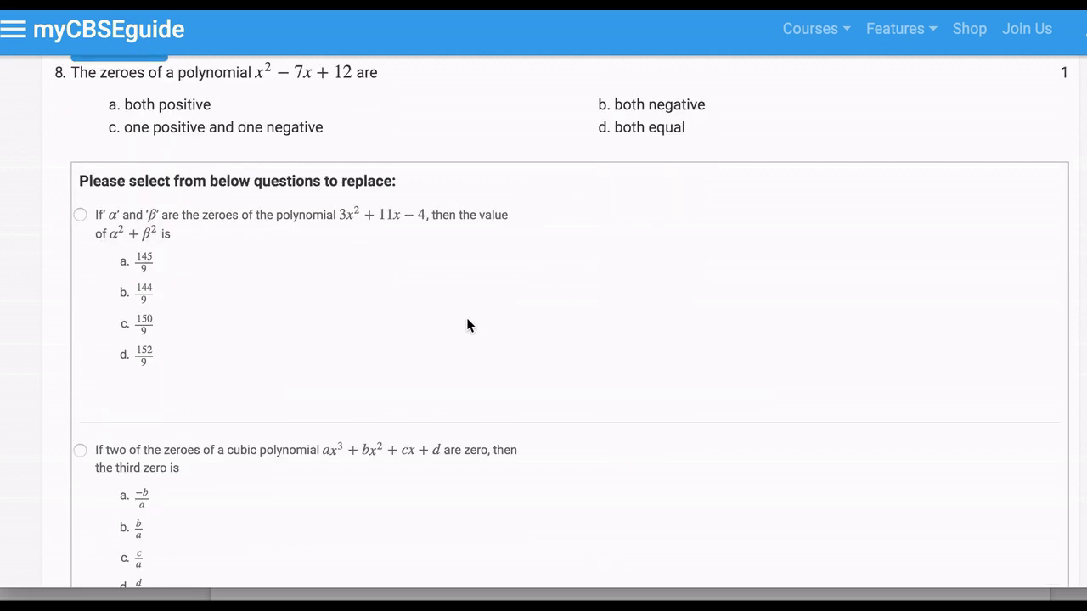
{"action": "scroll", "coordinate": [327, 365], "scroll_direction": "down", "scroll_amount": 1}
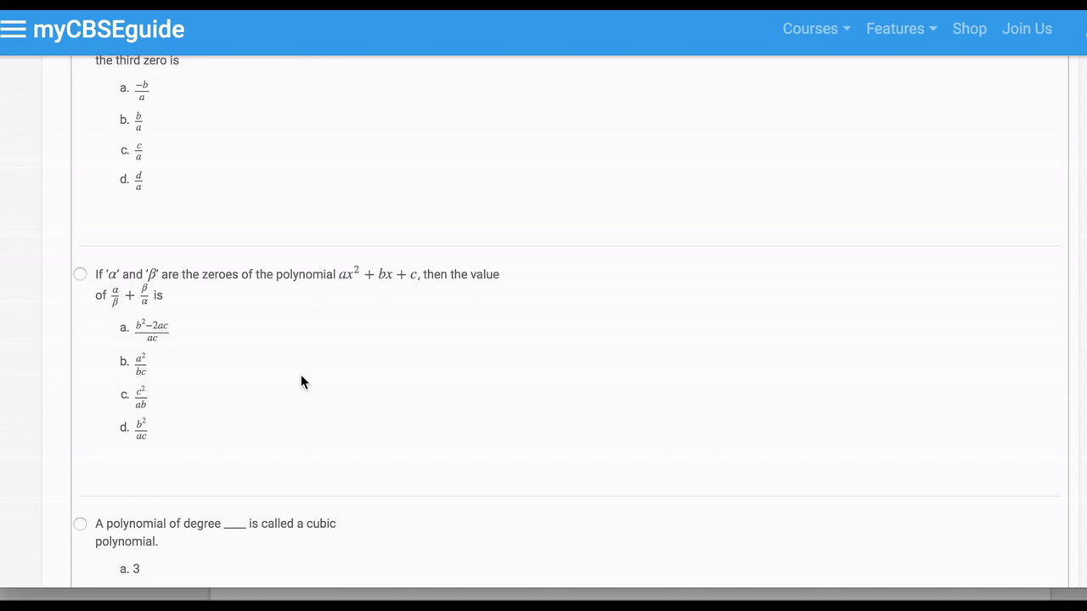
{"action": "scroll", "coordinate": [304, 376], "scroll_direction": "down", "scroll_amount": 2}
{"action": "scroll", "coordinate": [288, 390], "scroll_direction": "down", "scroll_amount": 1}
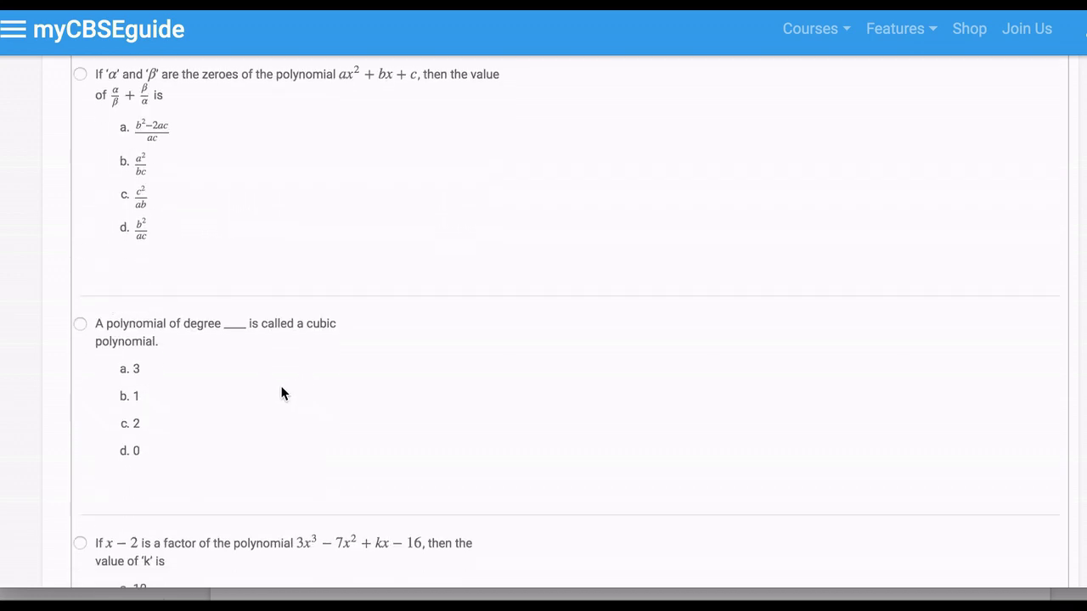
{"action": "left_click", "coordinate": [81, 324]}
{"action": "scroll", "coordinate": [592, 366], "scroll_direction": "down", "scroll_amount": 10}
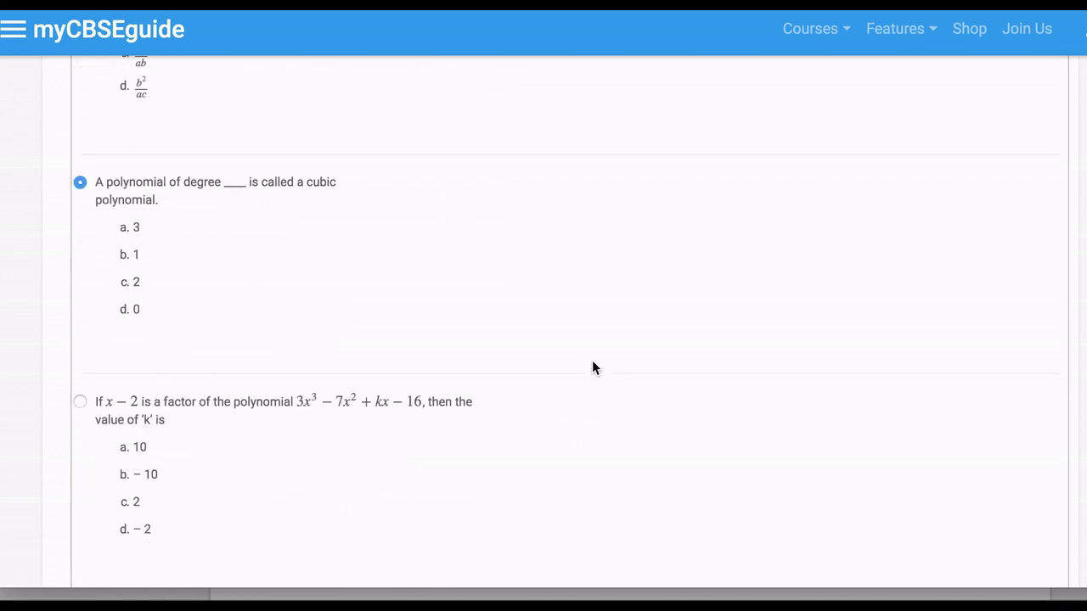
{"action": "scroll", "coordinate": [977, 272], "scroll_direction": "down", "scroll_amount": 5}
{"action": "scroll", "coordinate": [973, 272], "scroll_direction": "up", "scroll_amount": 5}
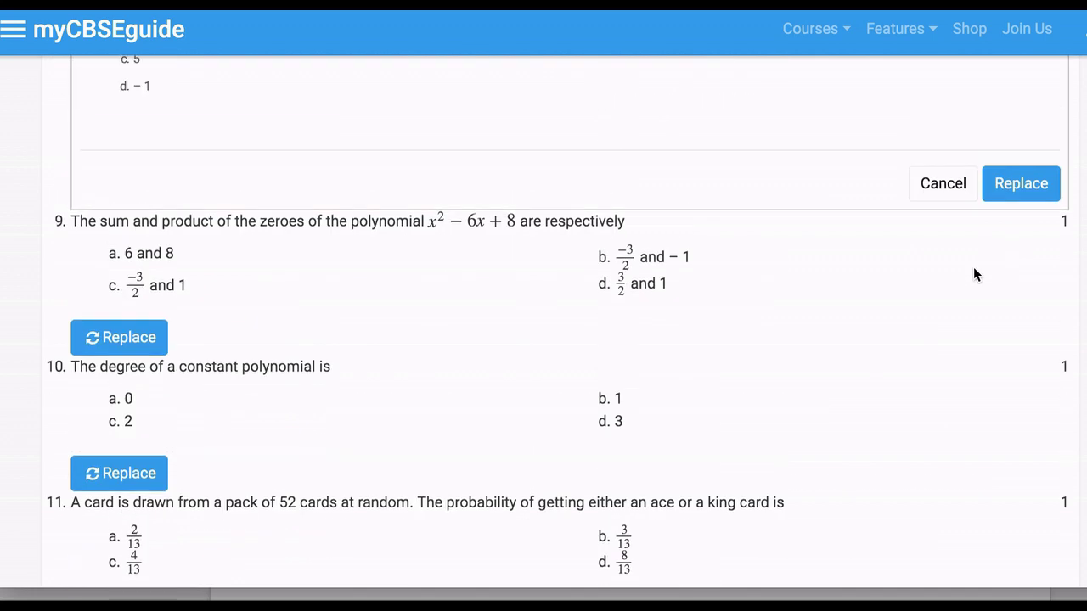
{"action": "left_click", "coordinate": [1020, 185]}
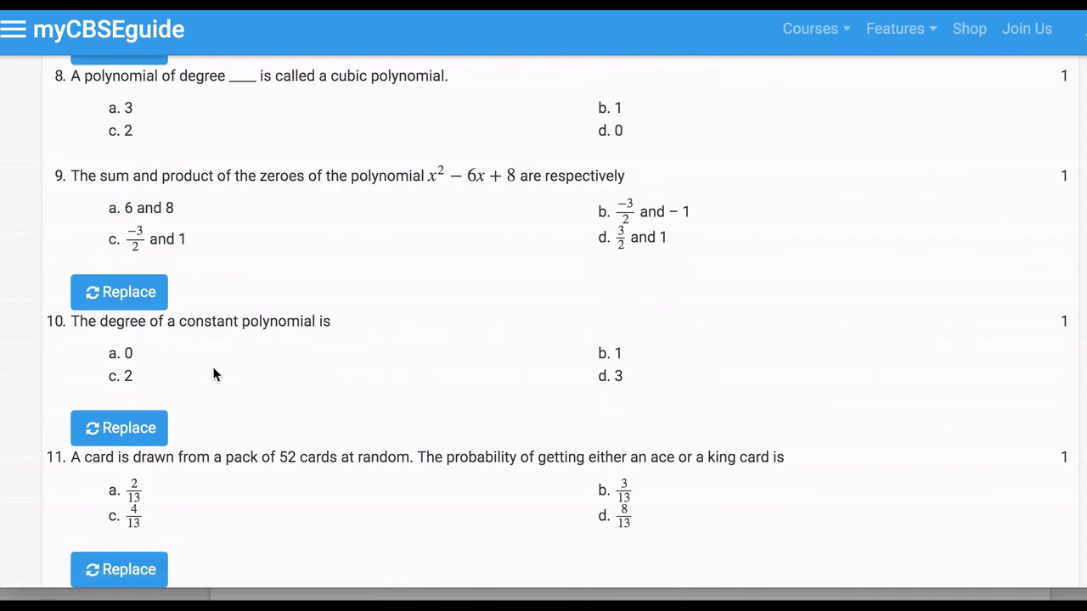
Step: Replace question 13 with the integers 1 to 50 divisible-by-4-or-6 question
{"action": "scroll", "coordinate": [219, 378], "scroll_direction": "down", "scroll_amount": 5}
{"action": "scroll", "coordinate": [228, 391], "scroll_direction": "down", "scroll_amount": 1}
{"action": "left_click", "coordinate": [93, 383]}
{"action": "scroll", "coordinate": [372, 340], "scroll_direction": "down", "scroll_amount": 3}
{"action": "scroll", "coordinate": [372, 340], "scroll_direction": "down", "scroll_amount": 3}
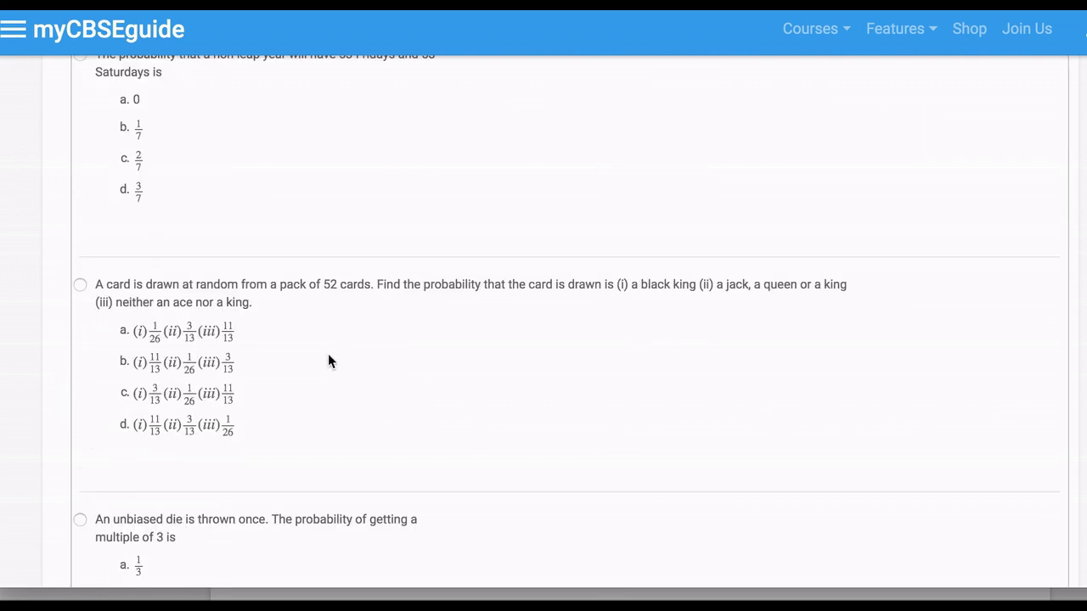
{"action": "scroll", "coordinate": [135, 219], "scroll_direction": "up", "scroll_amount": 2}
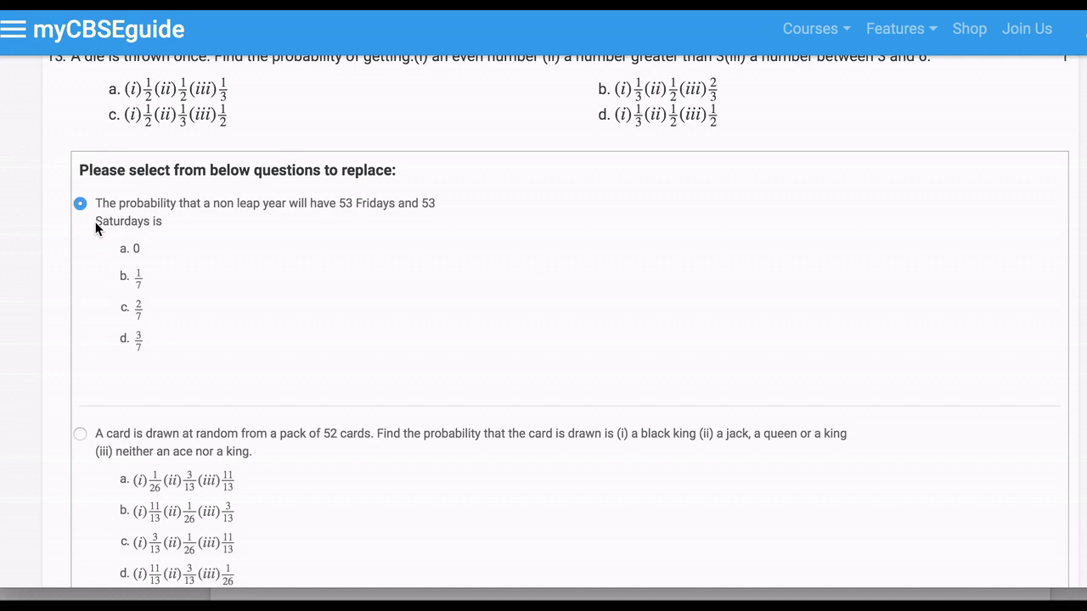
{"action": "scroll", "coordinate": [737, 297], "scroll_direction": "down", "scroll_amount": 15}
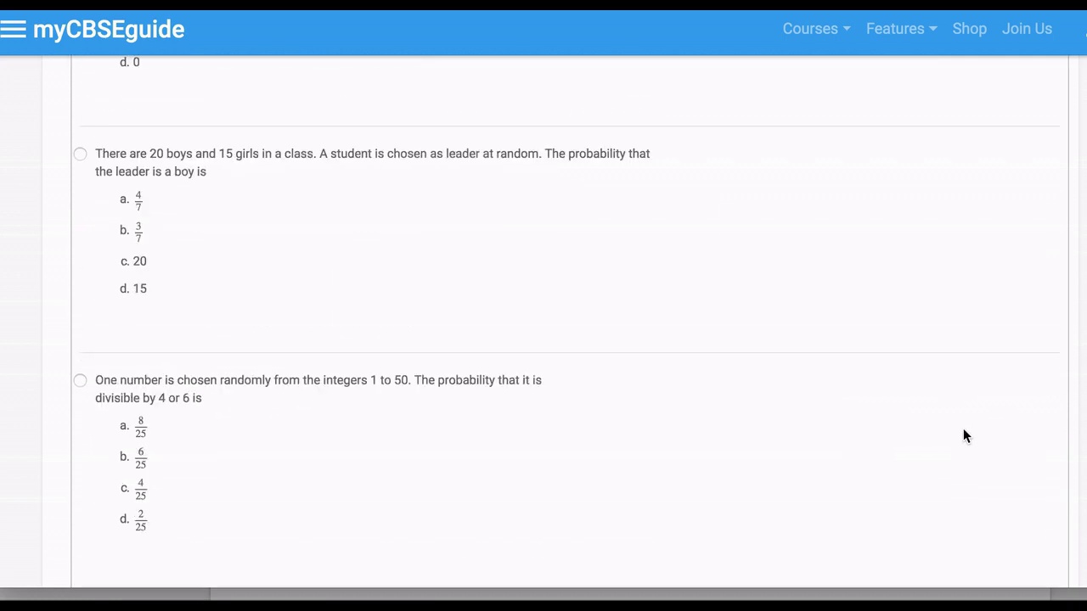
{"action": "scroll", "coordinate": [769, 443], "scroll_direction": "down", "scroll_amount": 2}
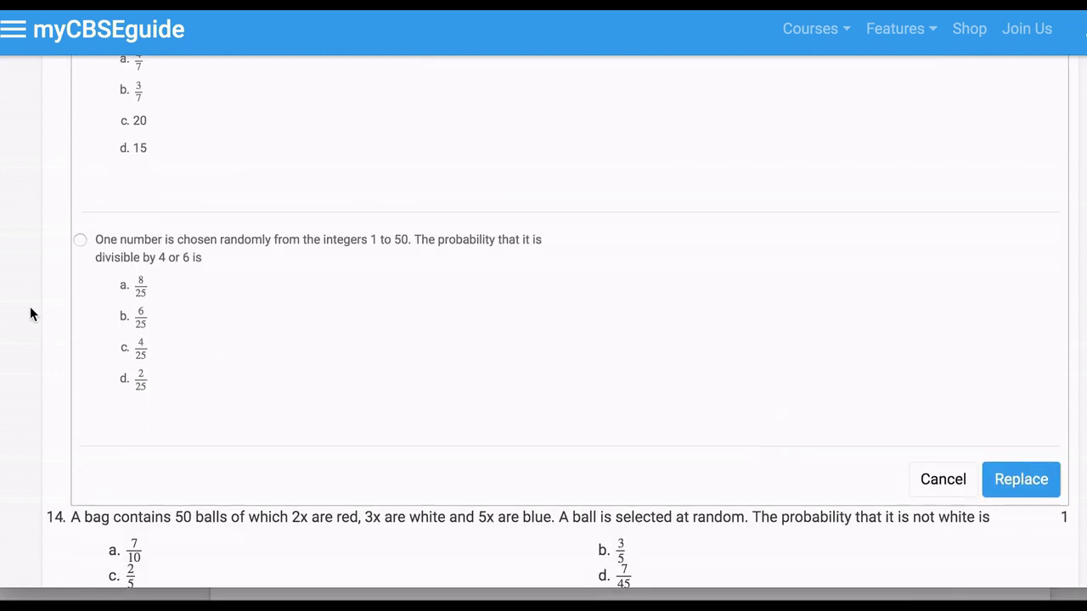
{"action": "left_click", "coordinate": [81, 241]}
{"action": "left_click", "coordinate": [1019, 479]}
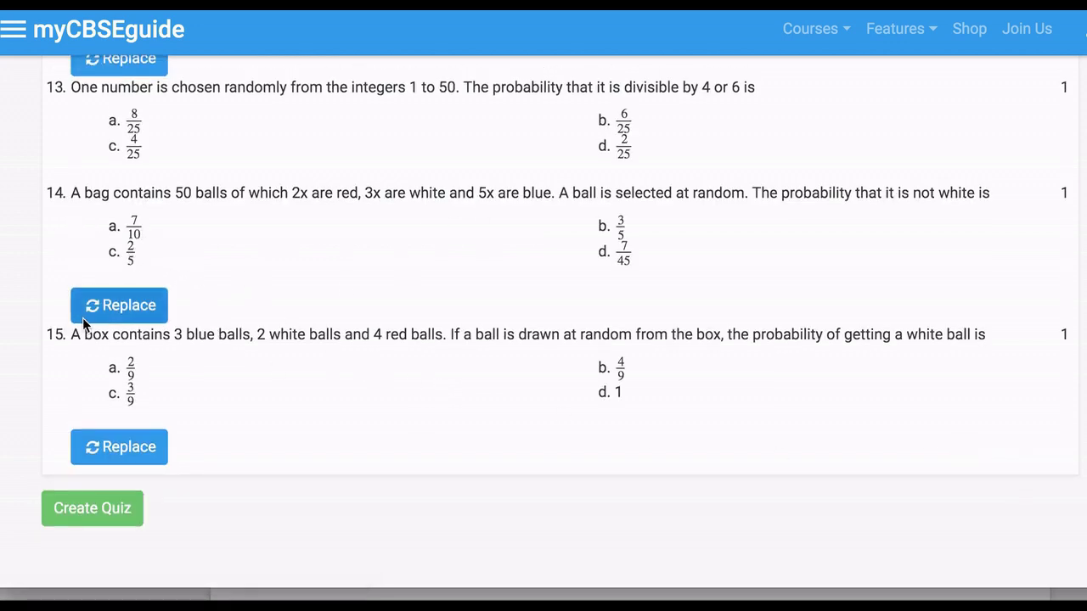
Step: Replace question 15 with the unbiased die prime-number question
{"action": "left_click", "coordinate": [126, 447]}
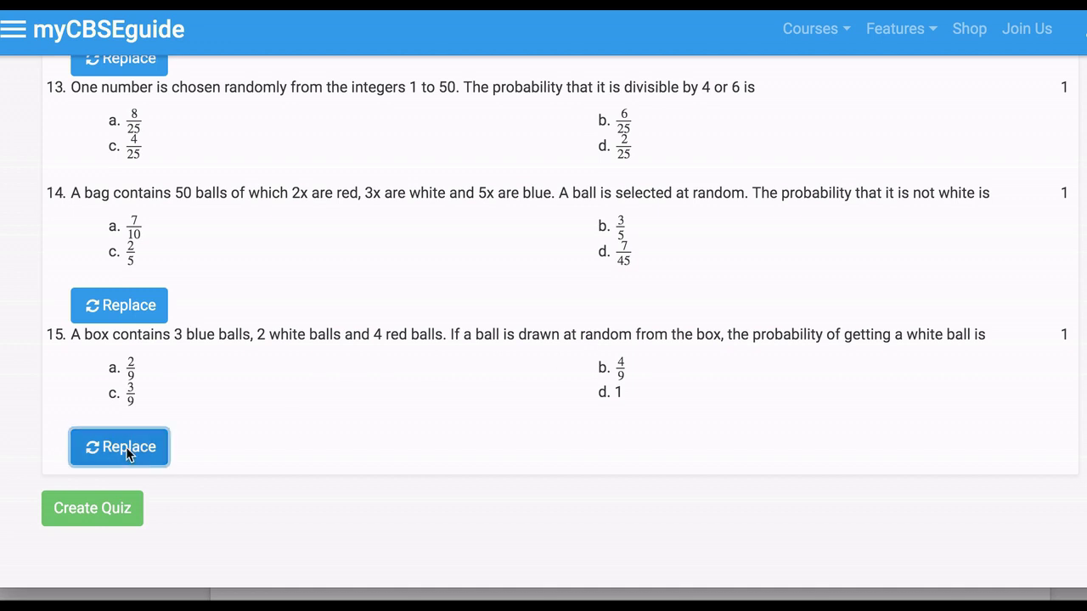
{"action": "scroll", "coordinate": [195, 315], "scroll_direction": "down", "scroll_amount": 3}
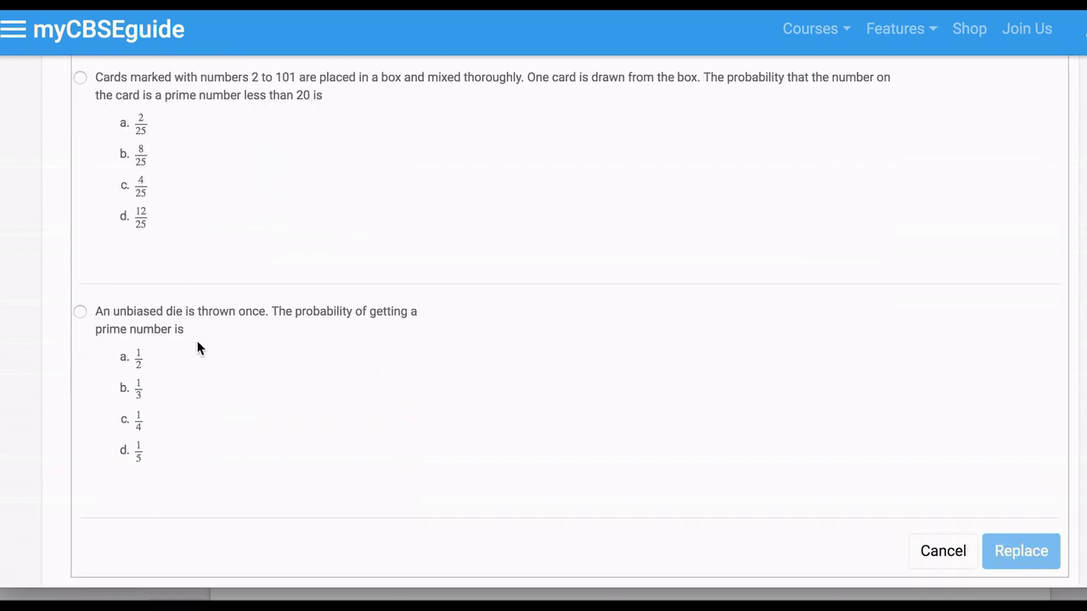
{"action": "left_click", "coordinate": [79, 311]}
{"action": "left_click", "coordinate": [1027, 554]}
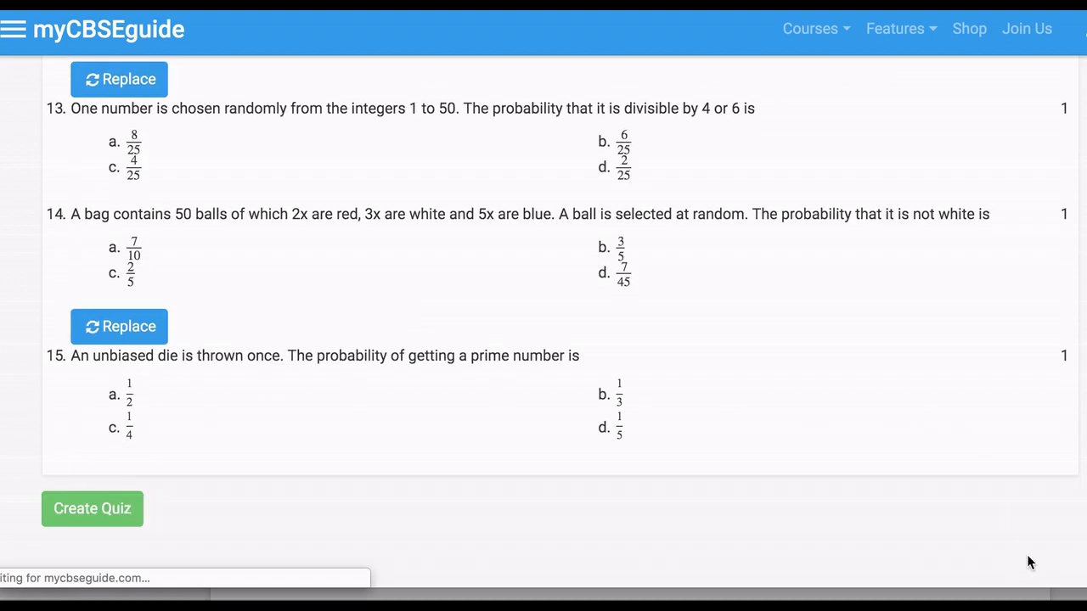
Step: Create Demo Quiz - 01 from the reviewed questions and acknowledge the confirmation
{"action": "scroll", "coordinate": [254, 323], "scroll_direction": "up", "scroll_amount": 10}
{"action": "scroll", "coordinate": [310, 289], "scroll_direction": "up", "scroll_amount": 8}
{"action": "scroll", "coordinate": [315, 280], "scroll_direction": "down", "scroll_amount": 20}
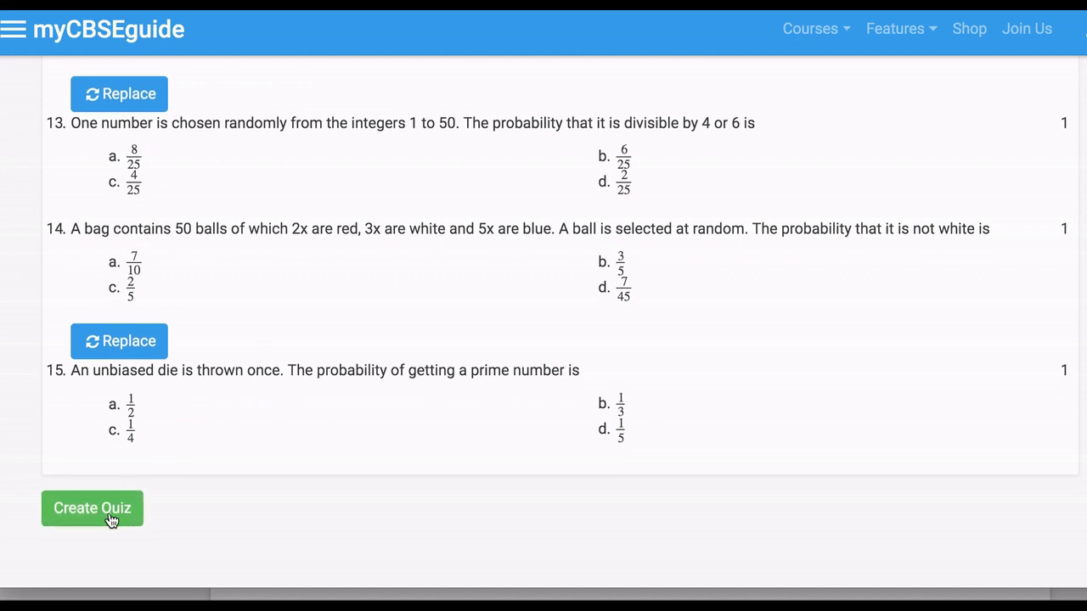
{"action": "left_click", "coordinate": [82, 516]}
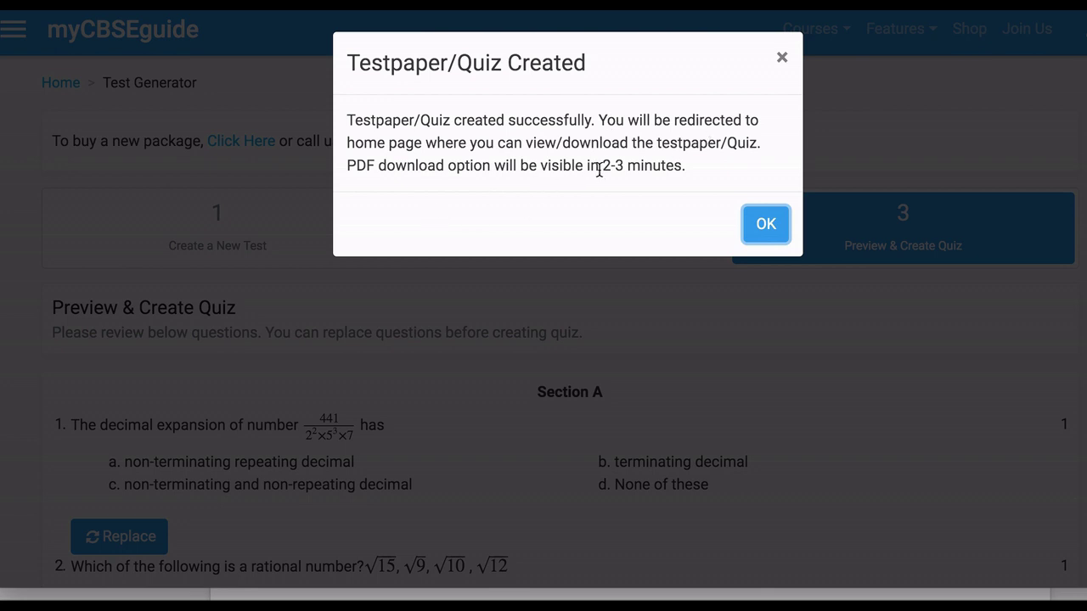
{"action": "left_click_drag", "start_coordinate": [599, 170], "coordinate": [689, 172]}
{"action": "left_click", "coordinate": [765, 224]}
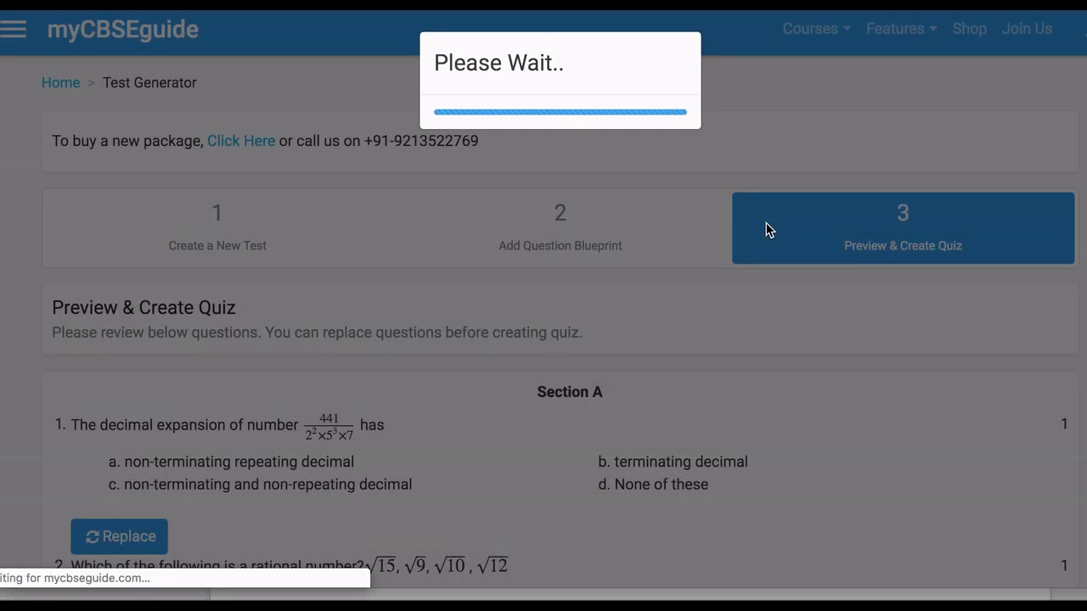
Step: Open the quiz link and its results page, showing no attempts, in new tabs
{"action": "scroll", "coordinate": [509, 313], "scroll_direction": "down", "scroll_amount": 2}
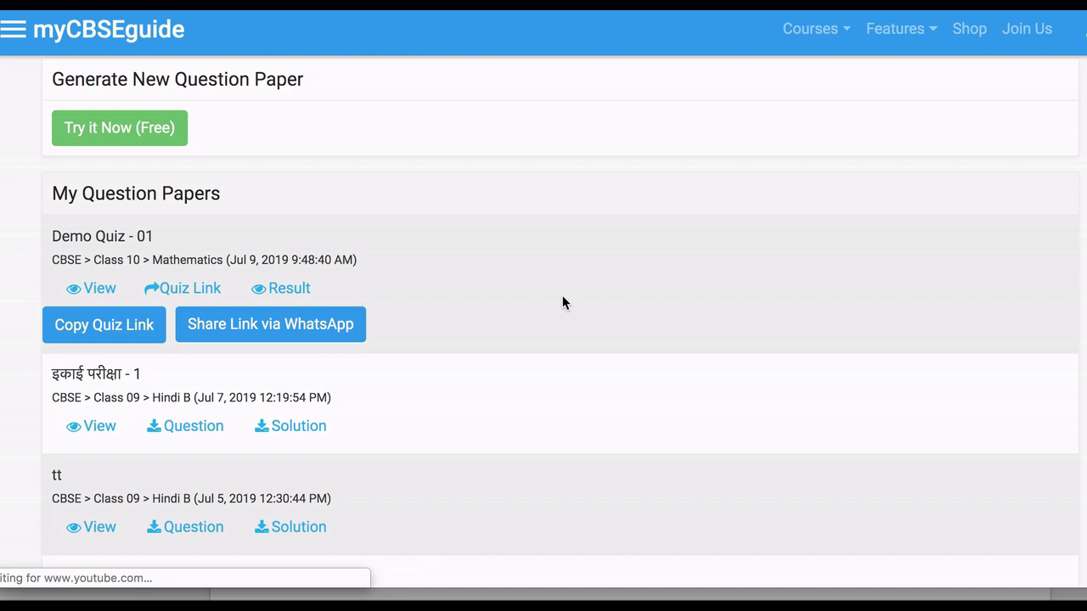
{"action": "right_click", "coordinate": [189, 294]}
{"action": "left_click", "coordinate": [279, 294]}
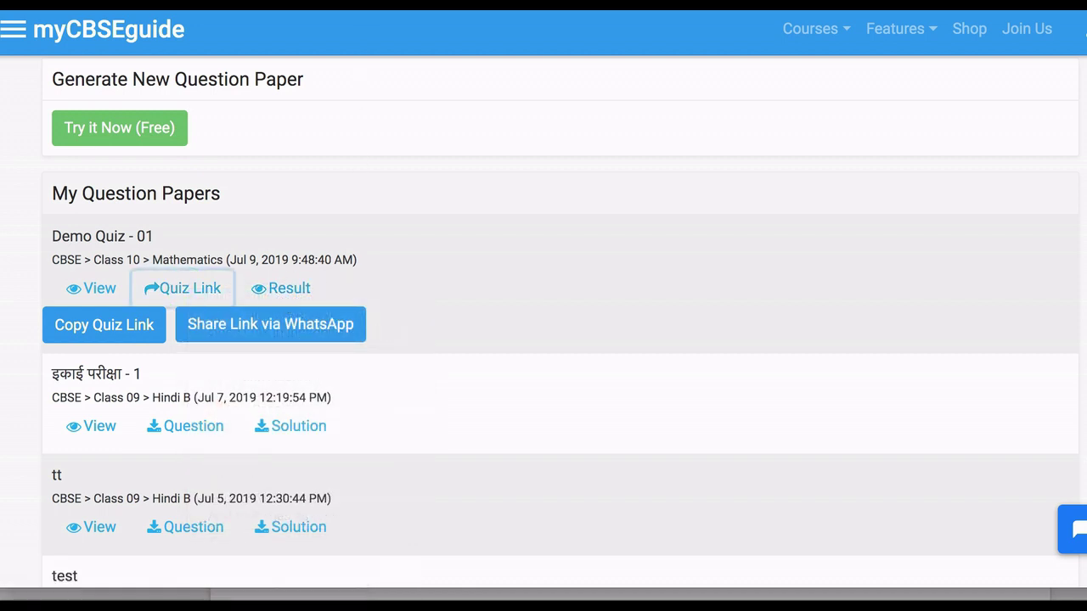
{"action": "key", "text": "ctrl+Tab"}
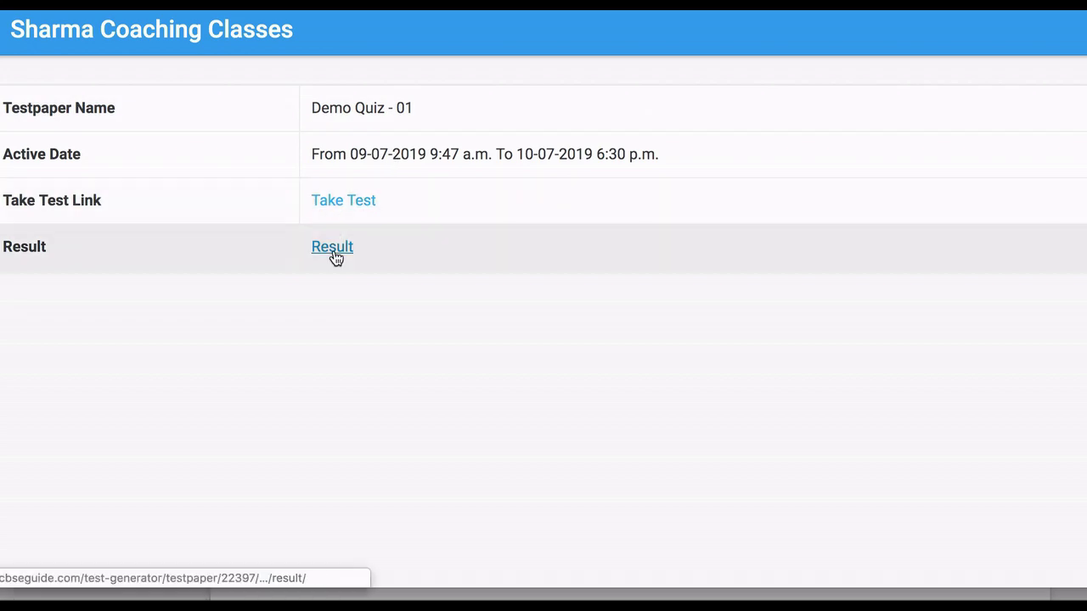
{"action": "key", "text": "ctrl+Tab"}
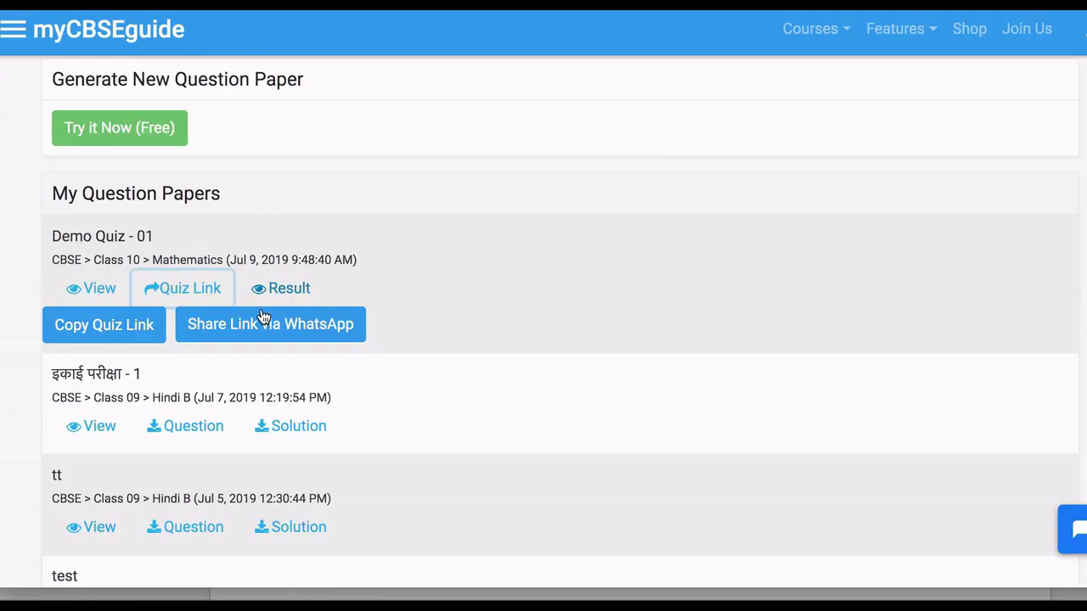
{"action": "right_click", "coordinate": [284, 291]}
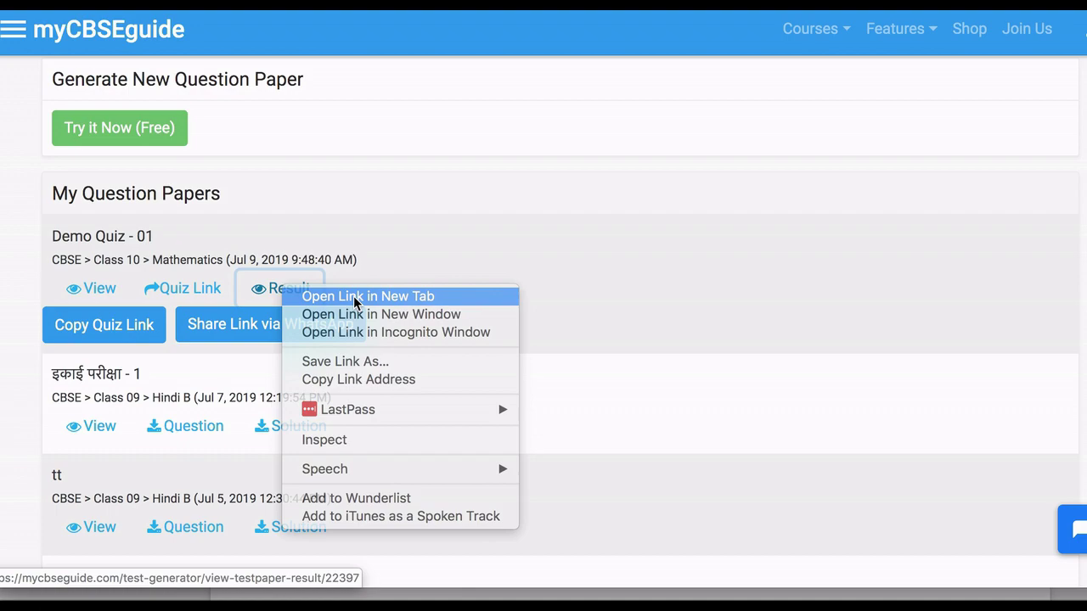
{"action": "left_click", "coordinate": [357, 299]}
{"action": "key", "text": "ctrl+Tab"}
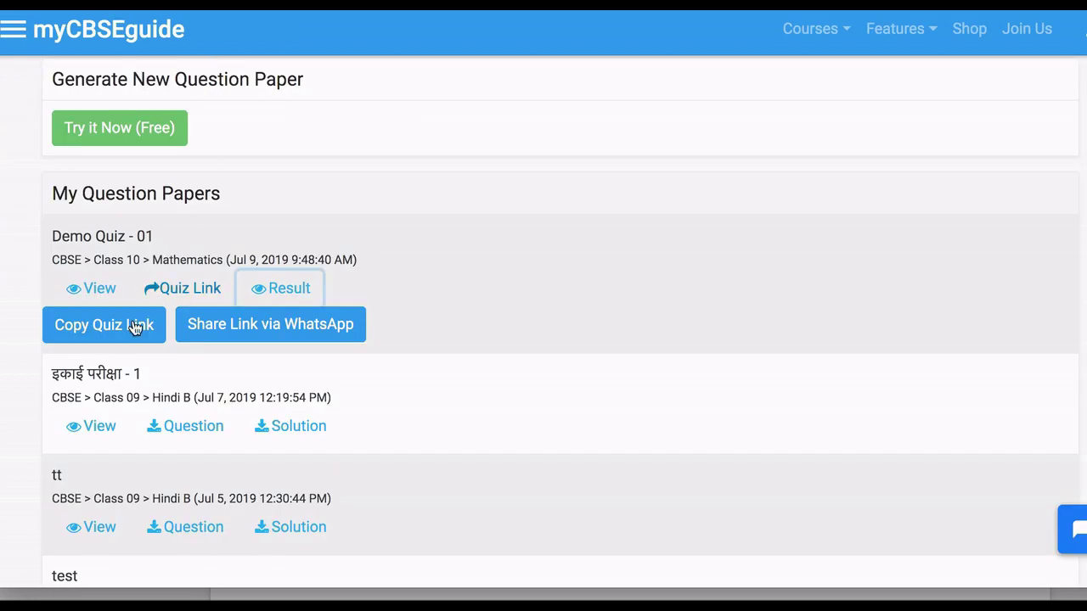
Step: Copy the Demo Quiz - 01 link and open the quiz as a student
{"action": "left_click", "coordinate": [101, 330]}
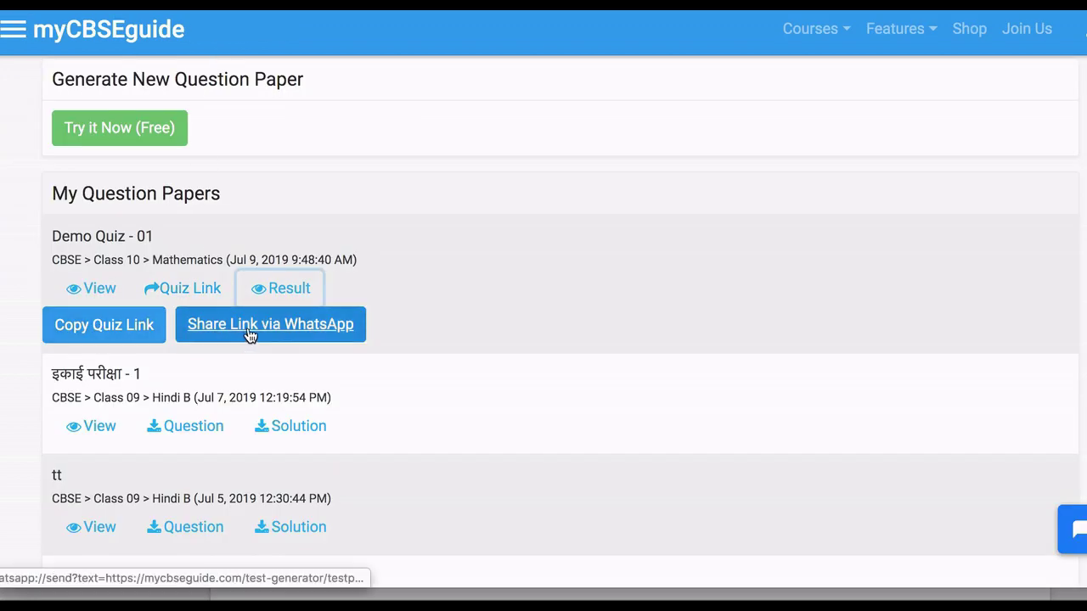
{"action": "right_click", "coordinate": [201, 289]}
{"action": "left_click", "coordinate": [259, 299]}
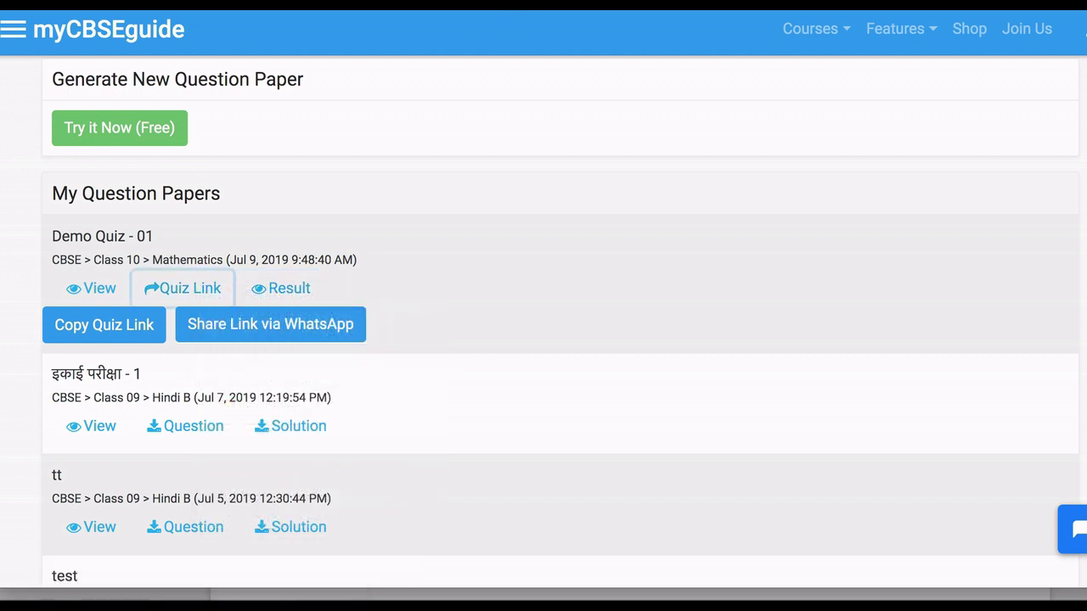
{"action": "key", "text": "ctrl+Tab"}
{"action": "left_click", "coordinate": [345, 203]}
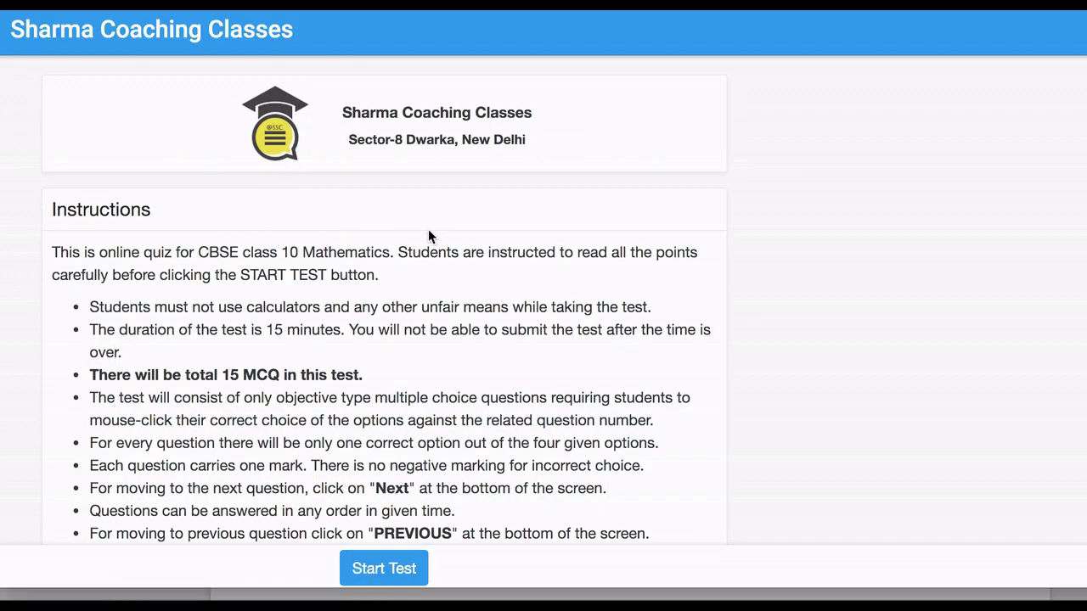
Step: Start the test; answer Q1 'non-terminating non-repeating decimal' and Q2 '√9'
{"action": "scroll", "coordinate": [245, 298], "scroll_direction": "down", "scroll_amount": 3}
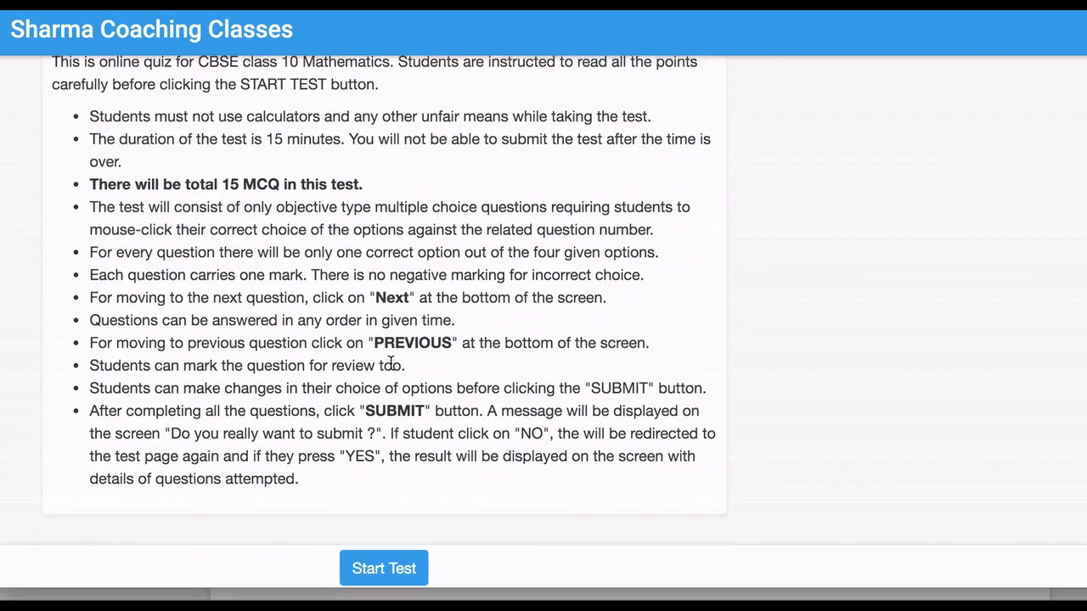
{"action": "scroll", "coordinate": [391, 364], "scroll_direction": "up", "scroll_amount": 3}
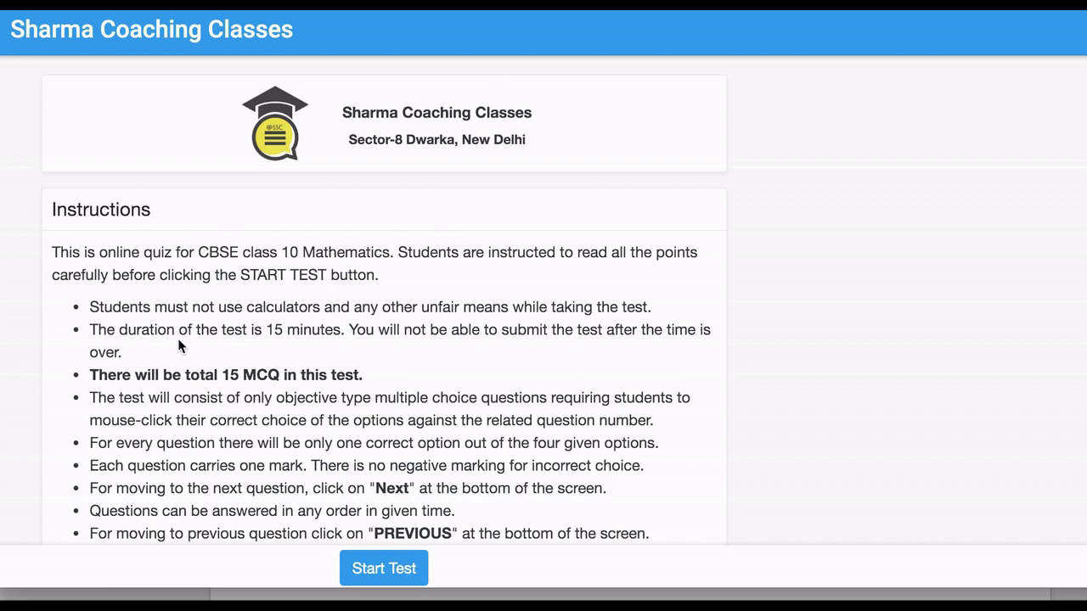
{"action": "scroll", "coordinate": [178, 347], "scroll_direction": "down", "scroll_amount": 2}
{"action": "left_click", "coordinate": [384, 568]}
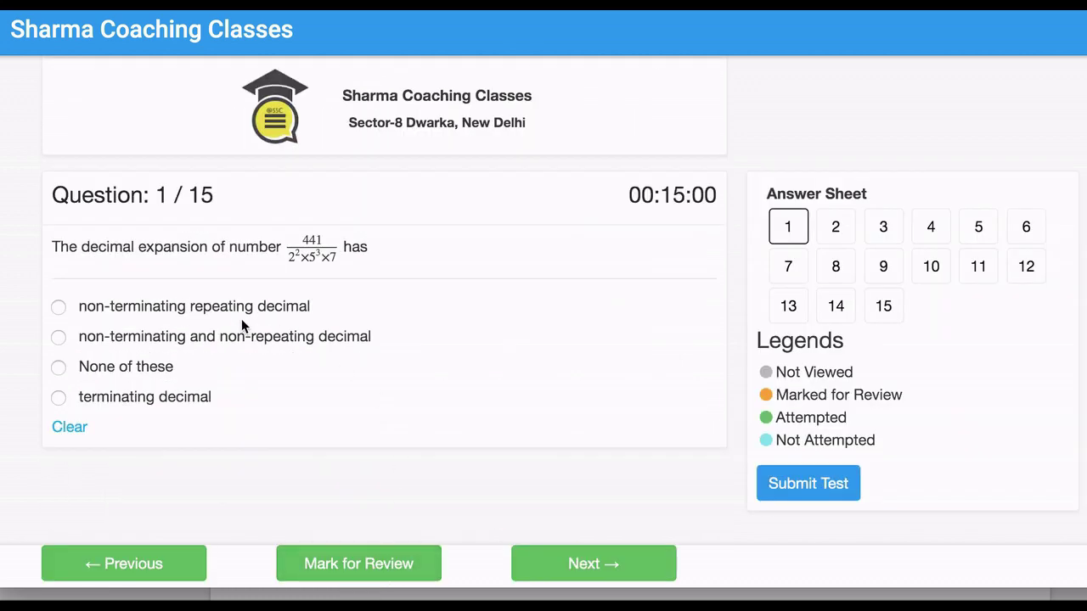
{"action": "left_click", "coordinate": [57, 336]}
{"action": "left_click", "coordinate": [574, 556]}
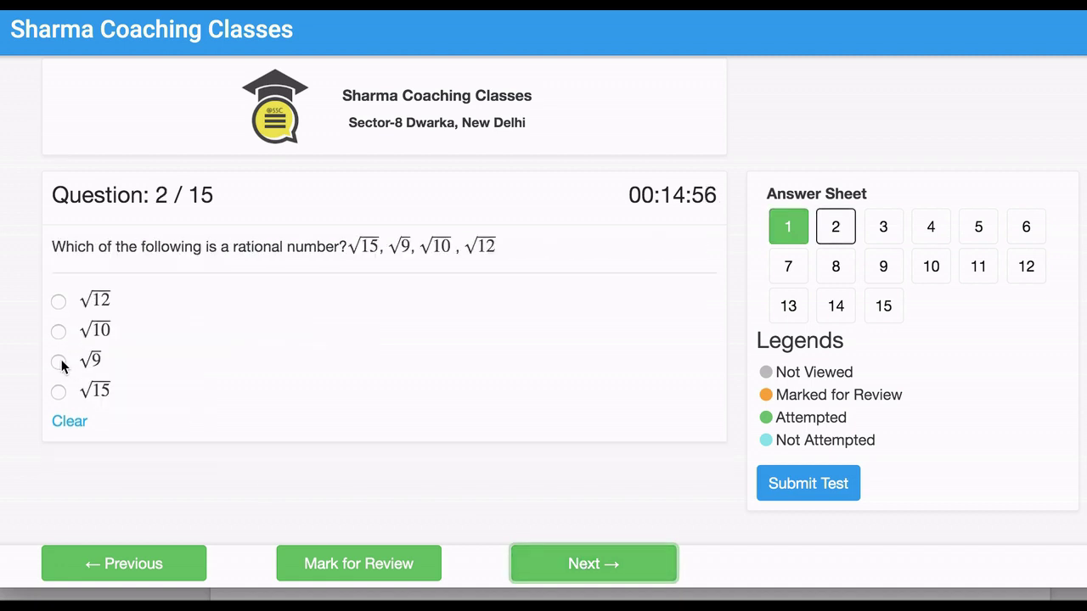
{"action": "left_click", "coordinate": [59, 363]}
{"action": "left_click", "coordinate": [541, 560]}
Step: Answer Q3 'rational number', Q4 '3', Q5 '72' and Q6 'both negative'
{"action": "left_click", "coordinate": [61, 362]}
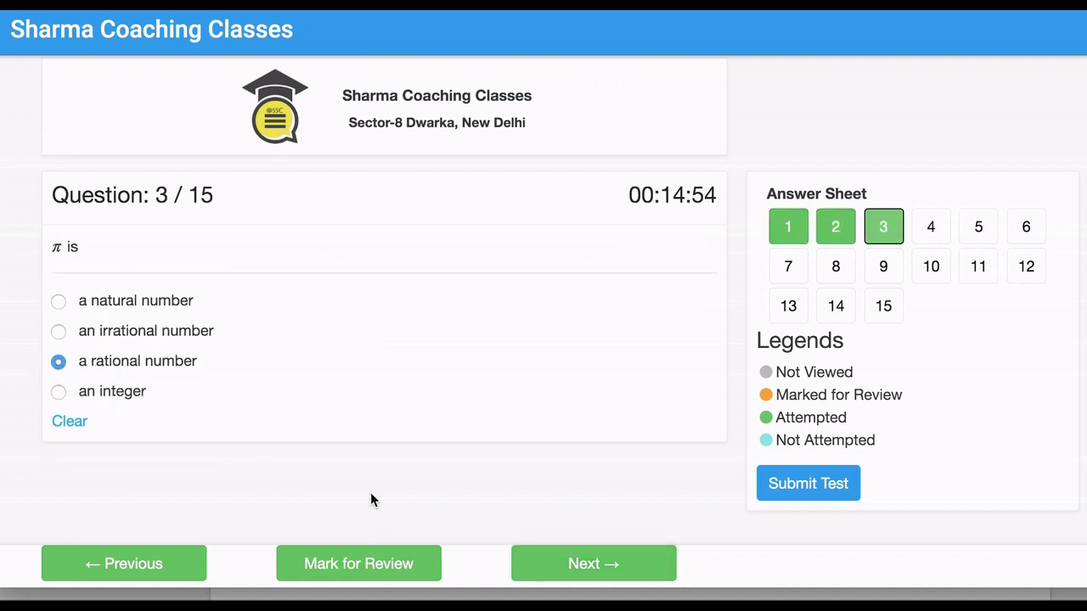
{"action": "left_click", "coordinate": [520, 557]}
{"action": "left_click", "coordinate": [60, 362]}
{"action": "left_click", "coordinate": [576, 579]}
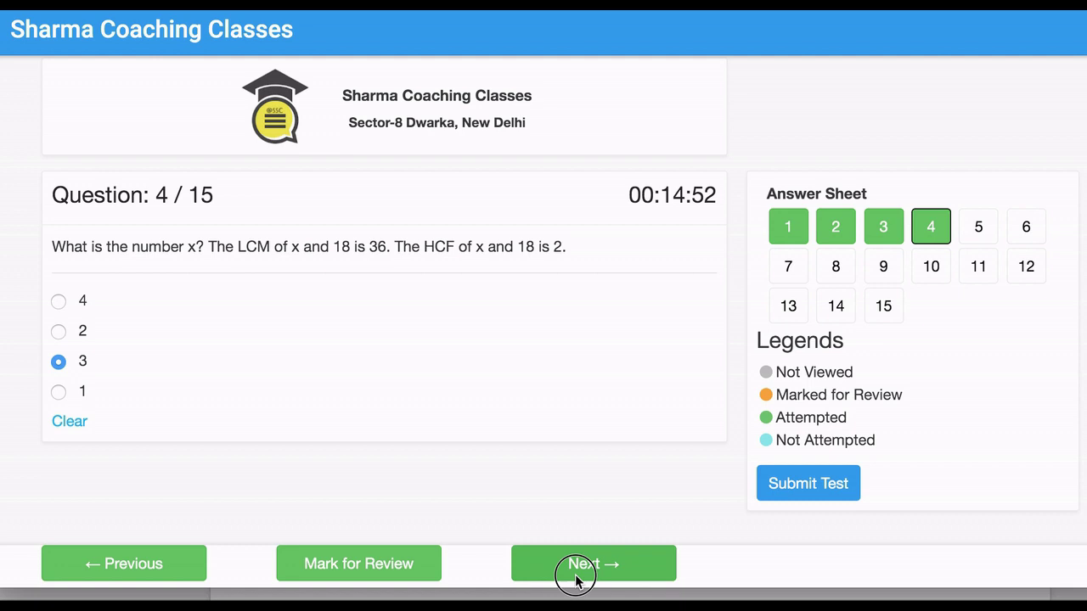
{"action": "left_click", "coordinate": [58, 381]}
{"action": "left_click", "coordinate": [528, 561]}
{"action": "left_click", "coordinate": [59, 361]}
{"action": "left_click", "coordinate": [578, 563]}
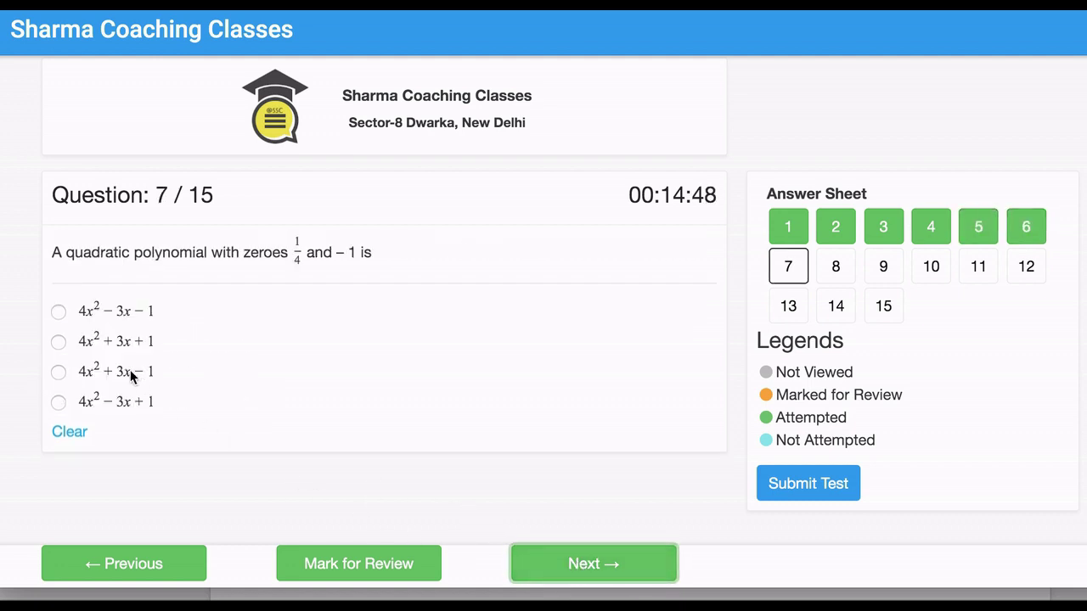
Step: Answer Q7 '4x² + 3x − 1', Q8 '0', Q9 first option, reaching question 10
{"action": "left_click", "coordinate": [58, 363]}
{"action": "left_click", "coordinate": [542, 554]}
{"action": "left_click", "coordinate": [59, 364]}
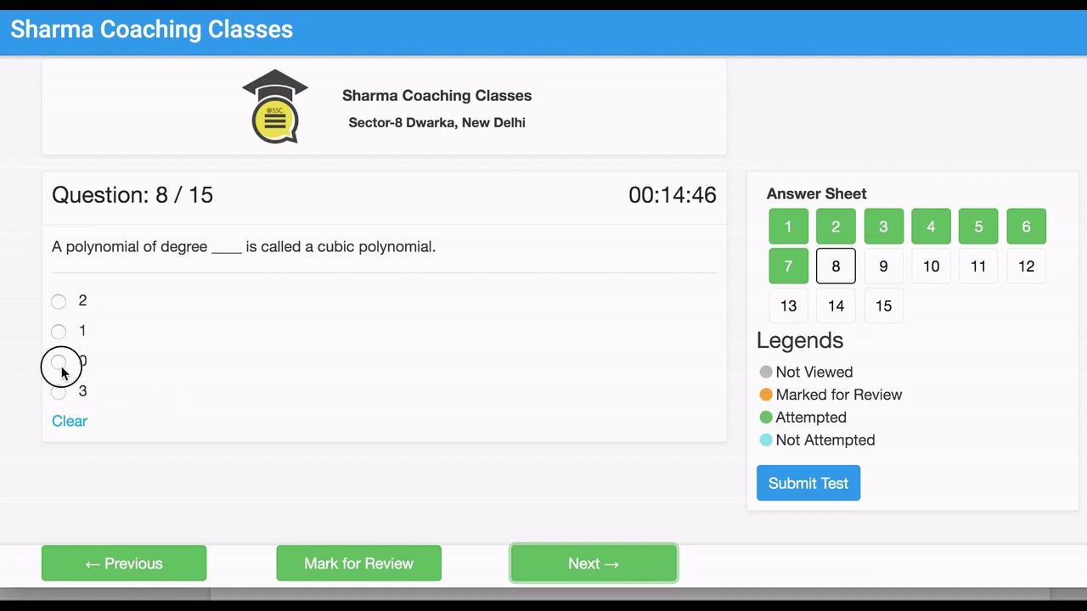
{"action": "left_click", "coordinate": [539, 552]}
{"action": "left_click", "coordinate": [59, 303]}
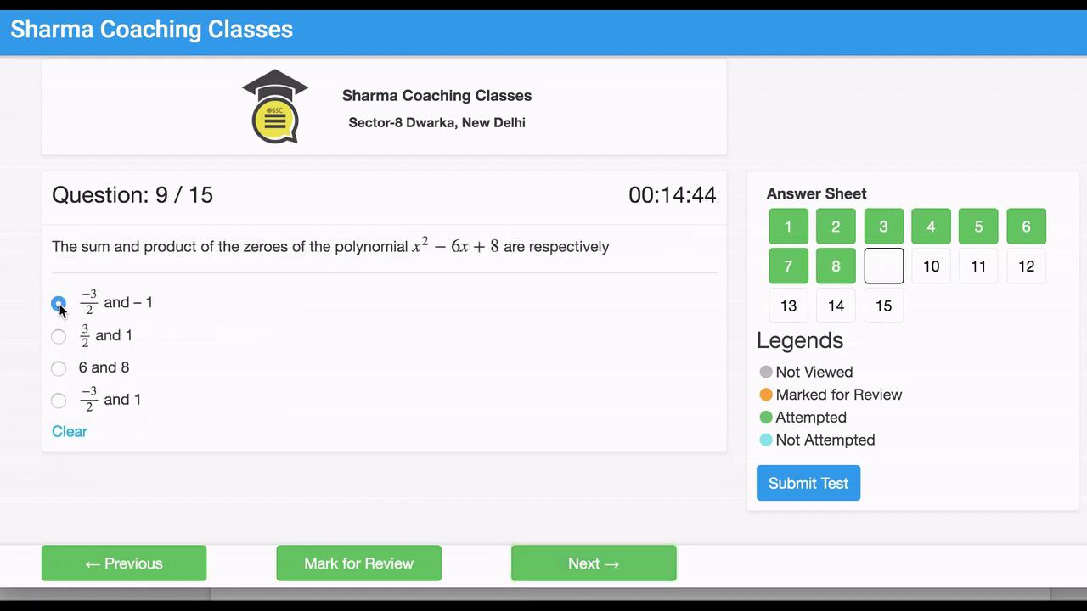
{"action": "left_click", "coordinate": [567, 560]}
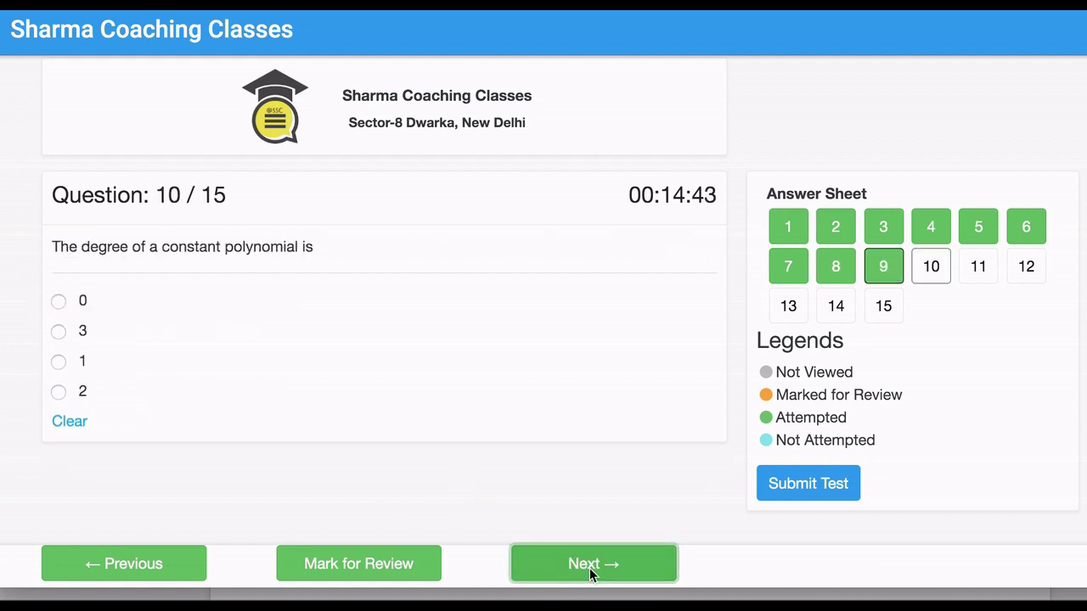
Step: Submit the test with Yes and highlight the confirmation and result release date and time
{"action": "left_click", "coordinate": [819, 484]}
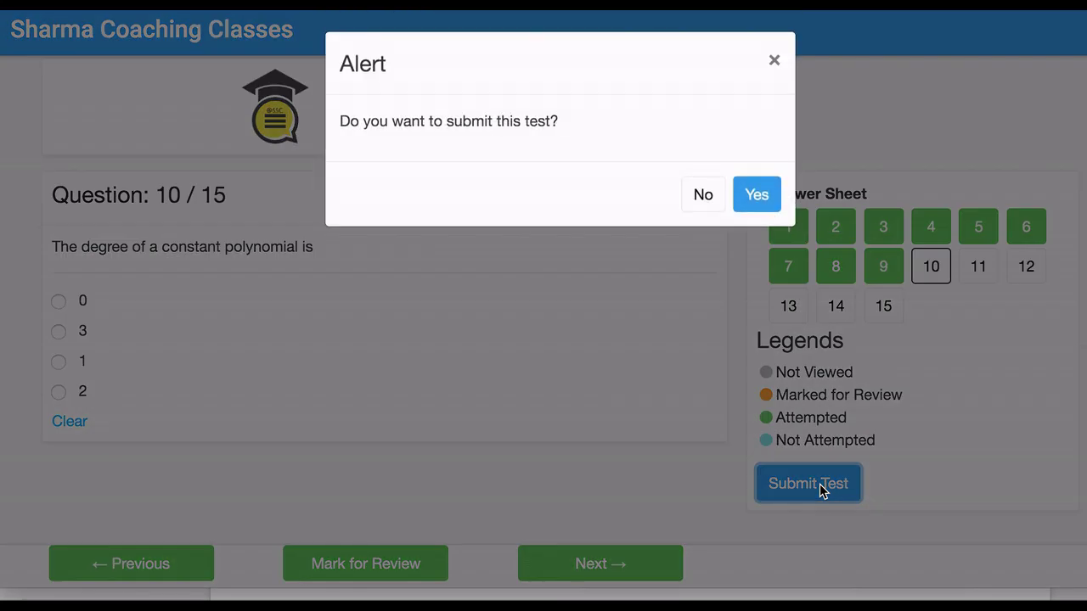
{"action": "left_click", "coordinate": [754, 197]}
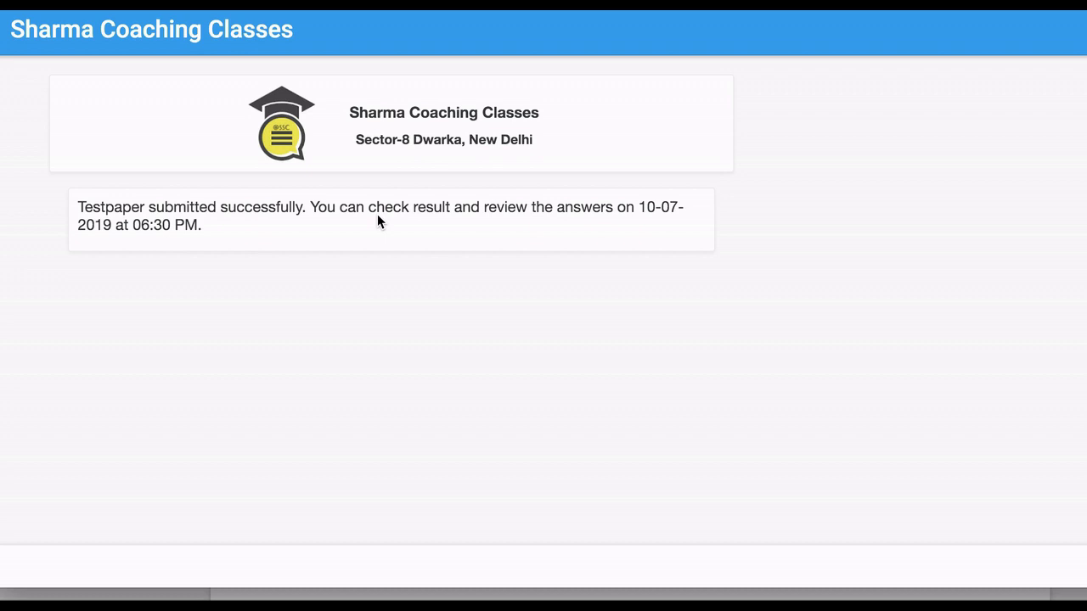
{"action": "left_click_drag", "start_coordinate": [220, 236], "coordinate": [61, 206]}
{"action": "left_click", "coordinate": [204, 238]}
{"action": "left_click_drag", "start_coordinate": [122, 222], "coordinate": [170, 229]}
{"action": "left_click_drag", "start_coordinate": [641, 206], "coordinate": [219, 233]}
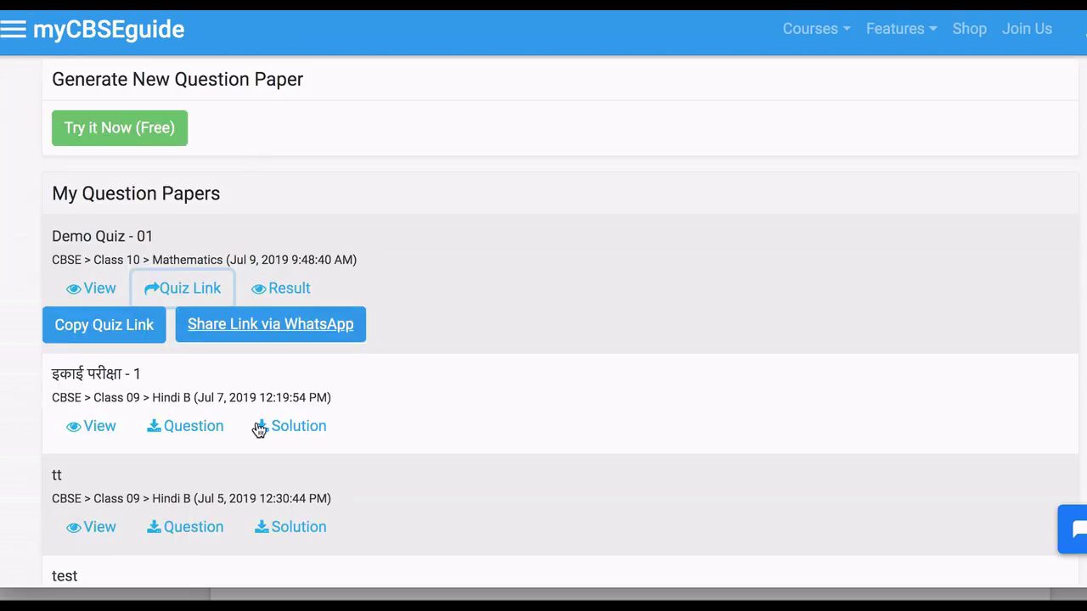
Step: Open Demo Quiz - 01 results; highlight 7 incorrect, 6 not attempted, 13.33% score
{"action": "right_click", "coordinate": [290, 294]}
{"action": "left_click", "coordinate": [332, 299]}
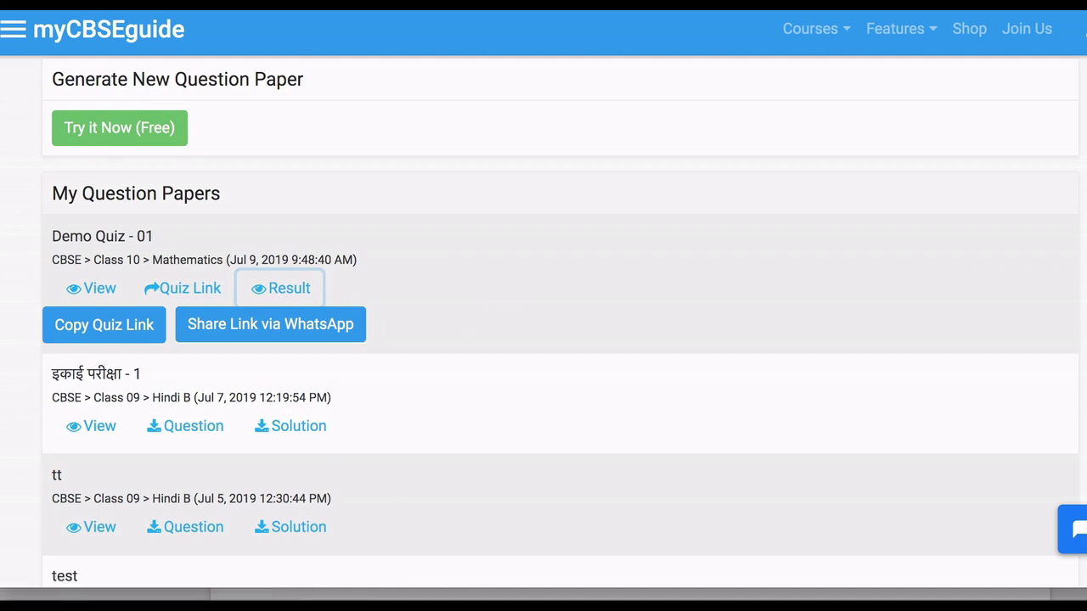
{"action": "key", "text": "ctrl+Tab"}
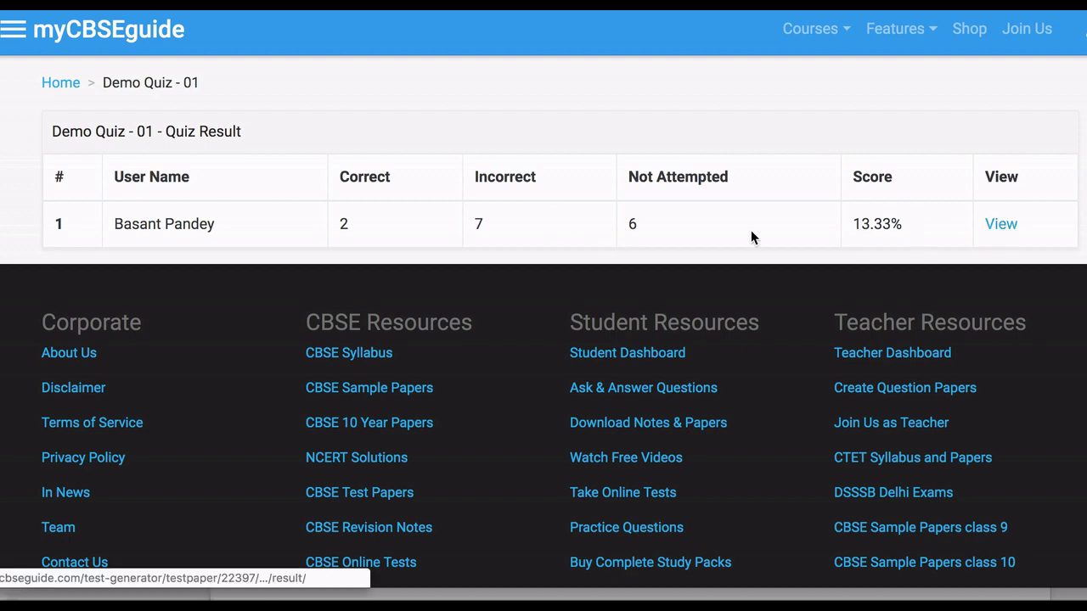
{"action": "left_click_drag", "start_coordinate": [114, 224], "coordinate": [226, 218]}
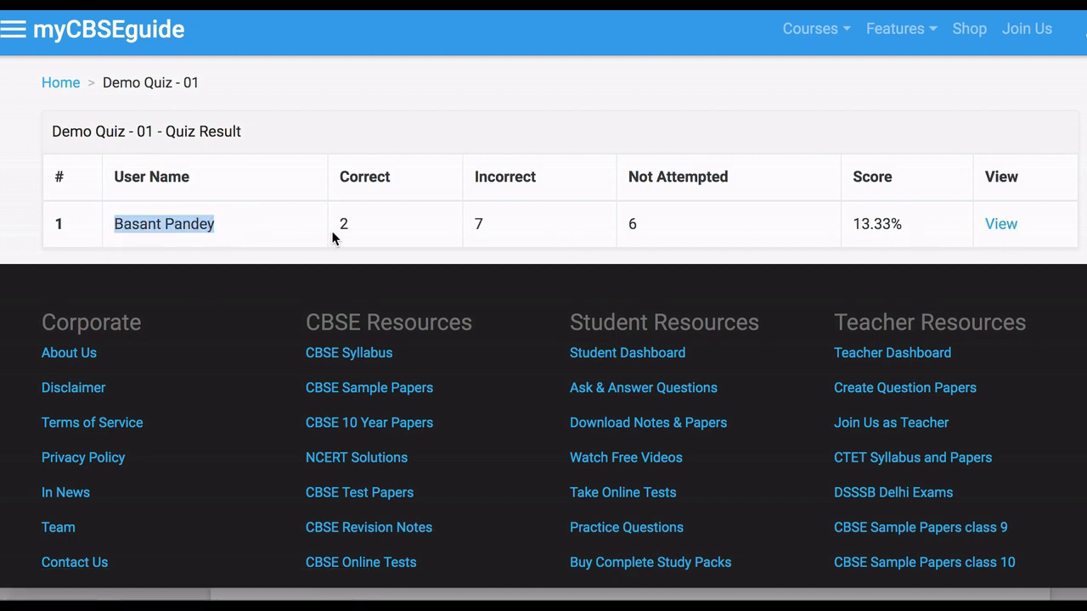
{"action": "left_click", "coordinate": [343, 223]}
{"action": "left_click", "coordinate": [471, 225]}
{"action": "double_click", "coordinate": [635, 224]}
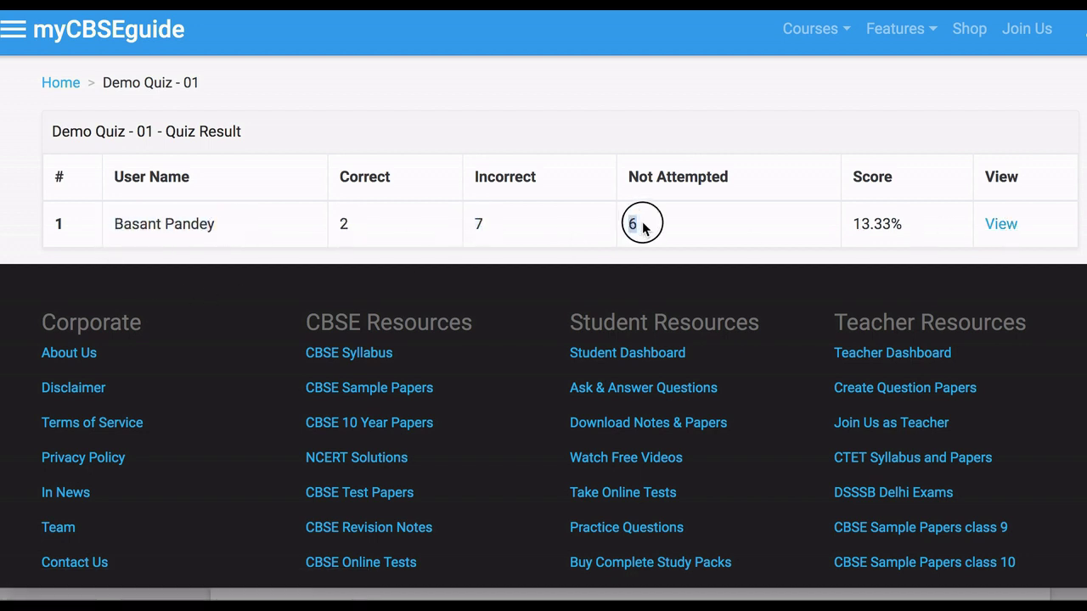
{"action": "left_click_drag", "start_coordinate": [855, 223], "coordinate": [892, 224]}
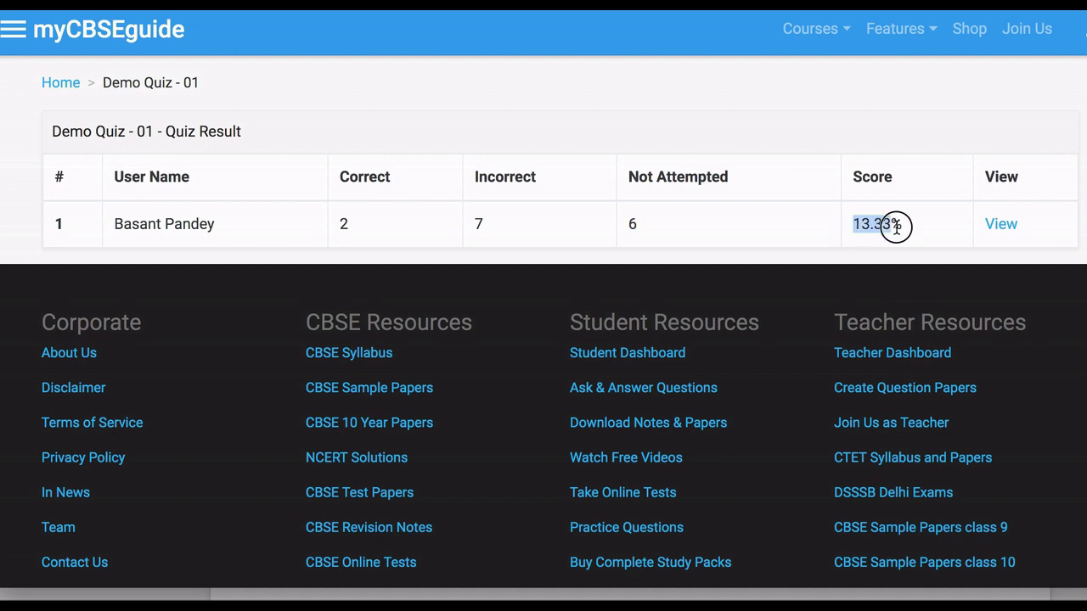
Step: View and scroll through the student's detailed Demo Quiz - 01 result page
{"action": "left_click", "coordinate": [1004, 227]}
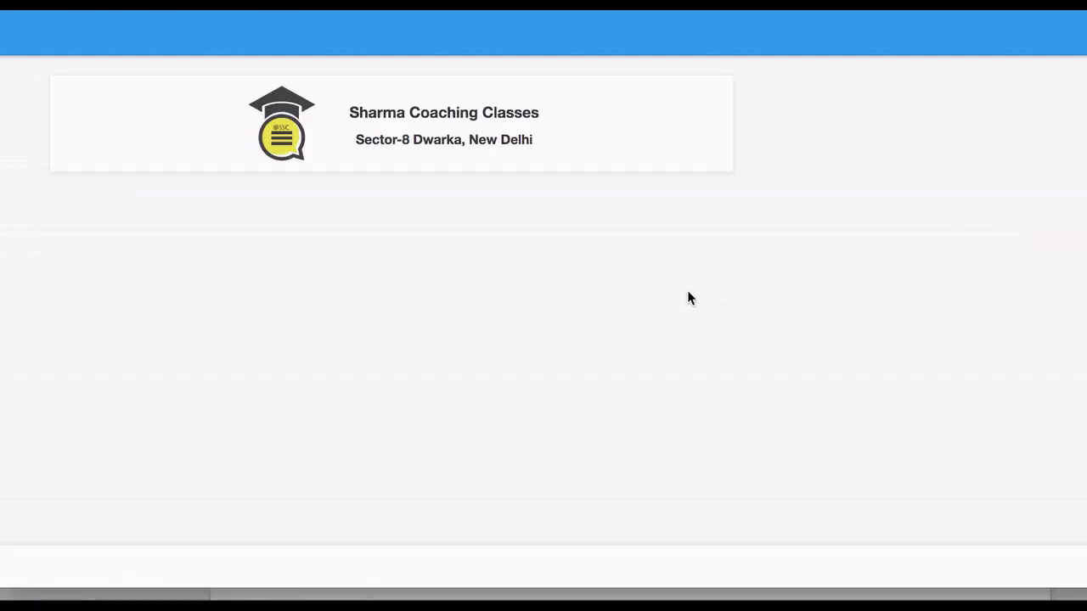
{"action": "scroll", "coordinate": [323, 190], "scroll_direction": "down", "scroll_amount": 1}
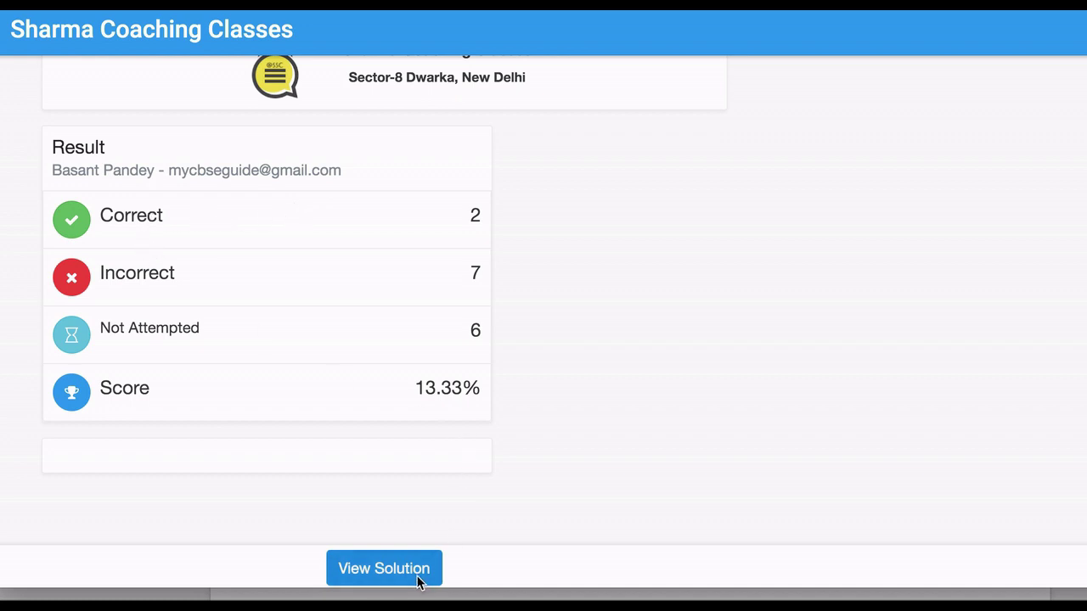
{"action": "scroll", "coordinate": [362, 369], "scroll_direction": "up", "scroll_amount": 1}
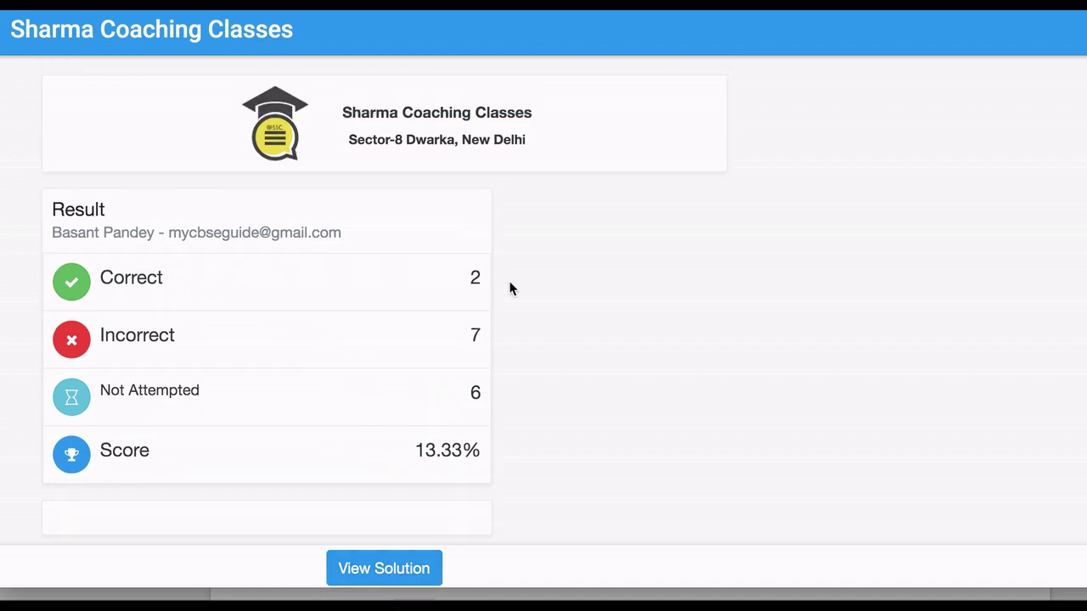
{"action": "scroll", "coordinate": [435, 473], "scroll_direction": "down", "scroll_amount": 1}
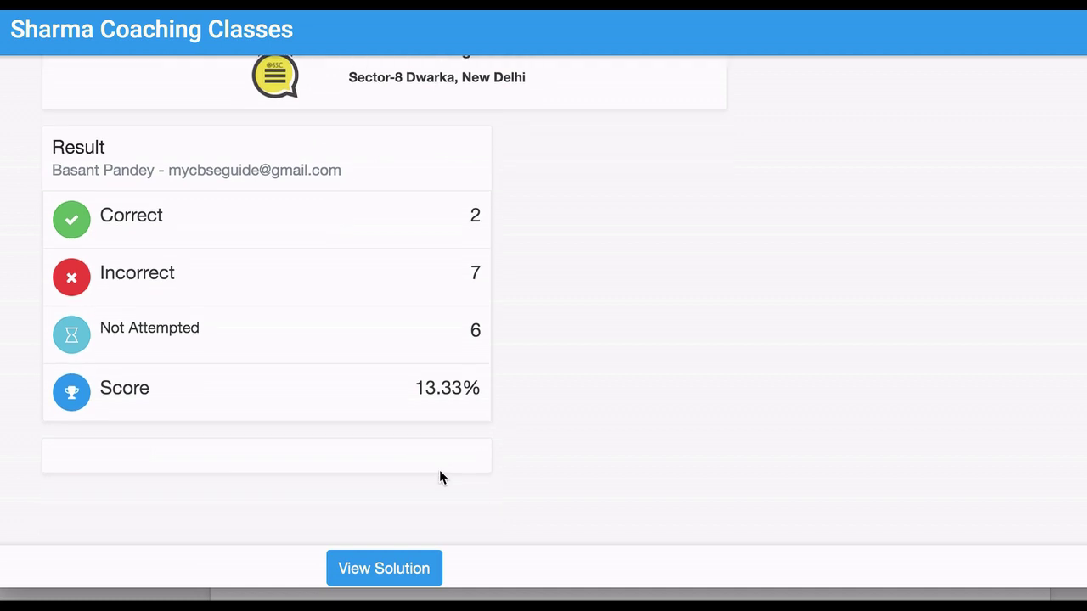
{"action": "left_click", "coordinate": [382, 578]}
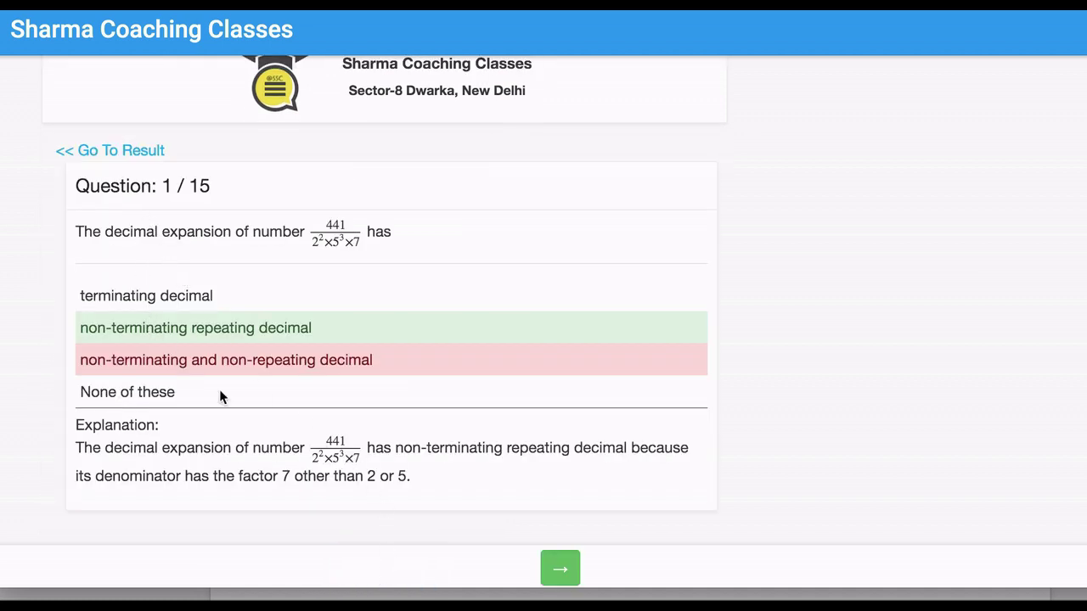
{"action": "left_click", "coordinate": [562, 576]}
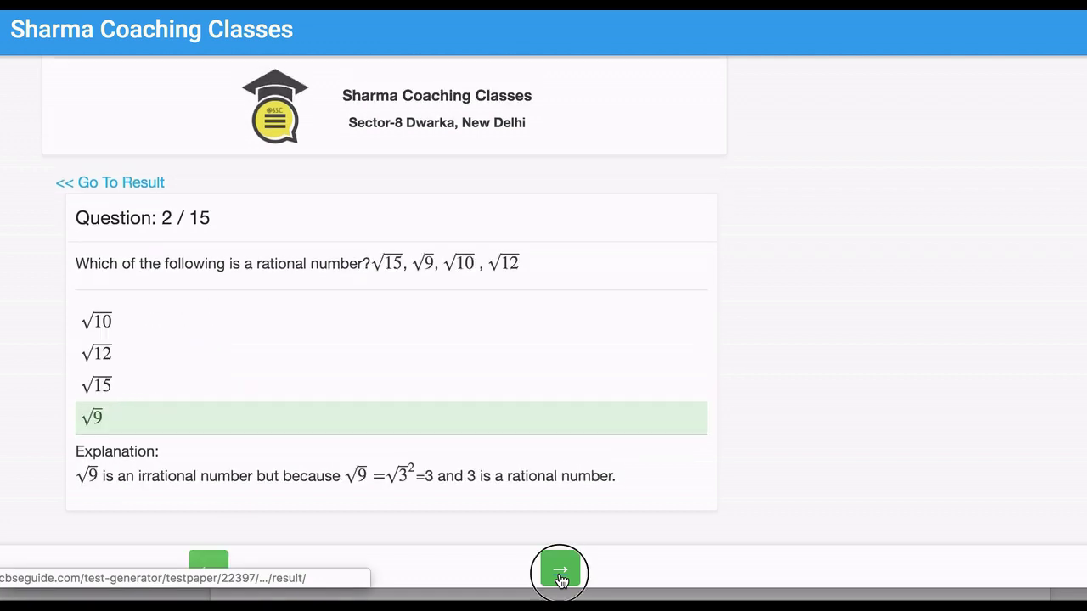
{"action": "left_click", "coordinate": [561, 573]}
{"action": "left_click_drag", "start_coordinate": [98, 341], "coordinate": [220, 349]}
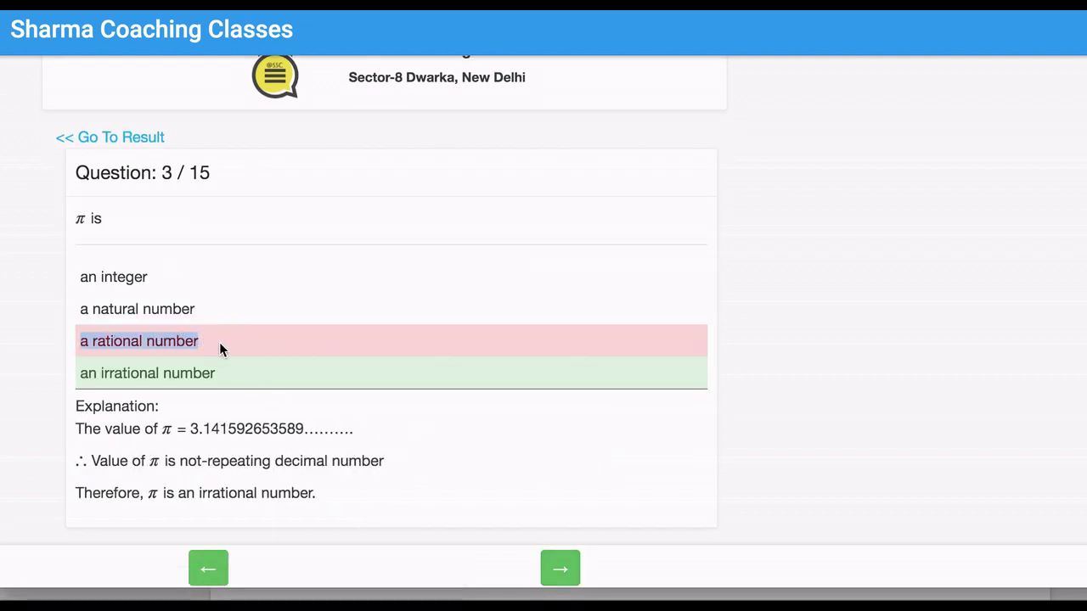
{"action": "left_click_drag", "start_coordinate": [80, 374], "coordinate": [235, 386]}
{"action": "left_click_drag", "start_coordinate": [76, 406], "coordinate": [345, 515]}
{"action": "left_click", "coordinate": [572, 563]}
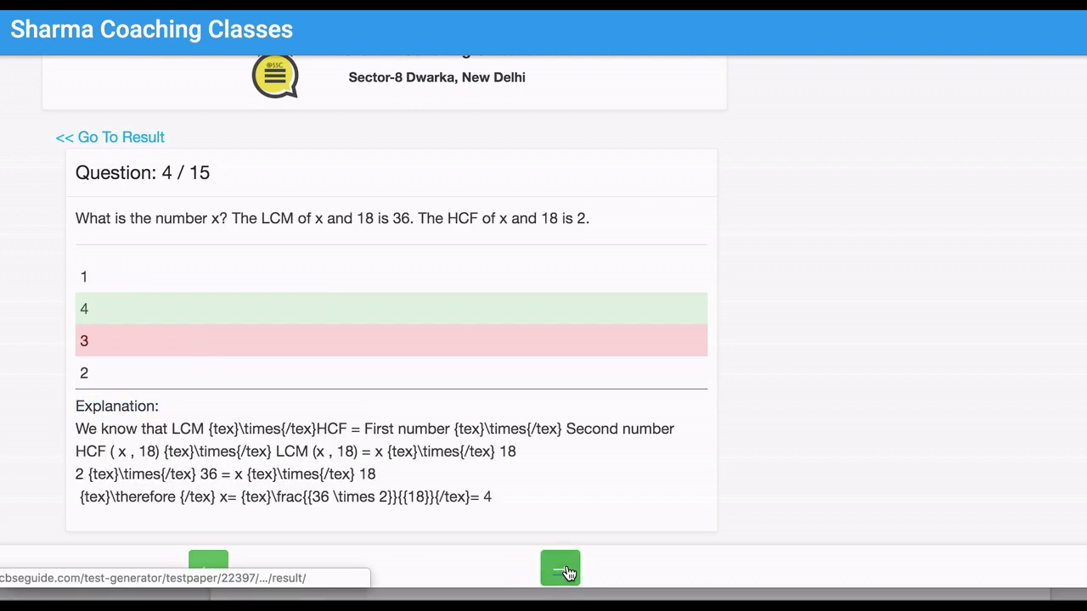
{"action": "scroll", "coordinate": [497, 324], "scroll_direction": "up", "scroll_amount": 1}
{"action": "left_click", "coordinate": [561, 569]}
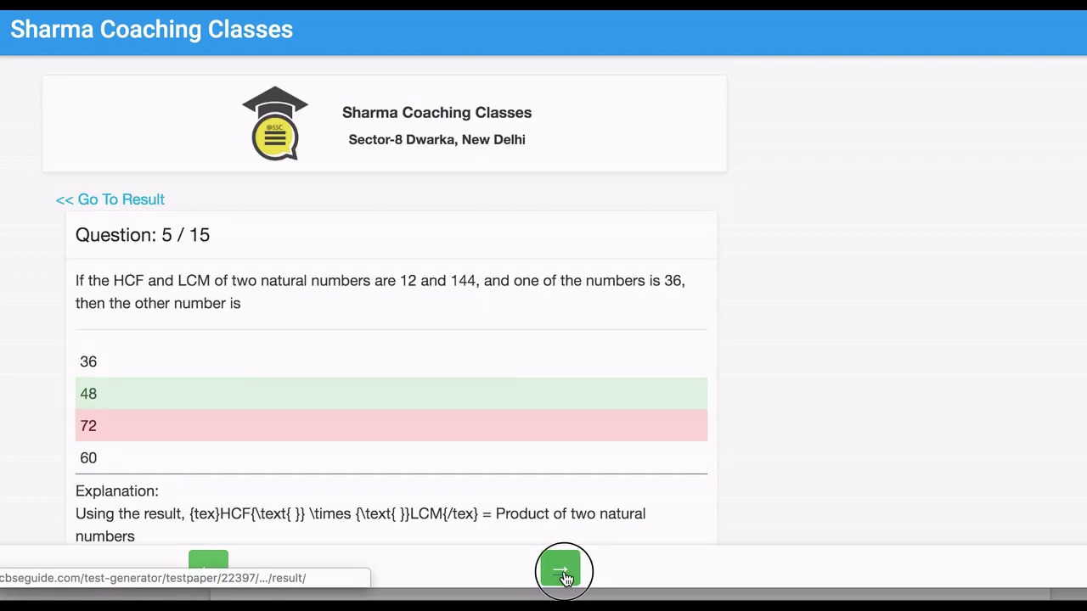
{"action": "triple_click", "coordinate": [560, 569]}
{"action": "triple_click", "coordinate": [560, 571]}
{"action": "triple_click", "coordinate": [563, 574]}
{"action": "left_click", "coordinate": [563, 573]}
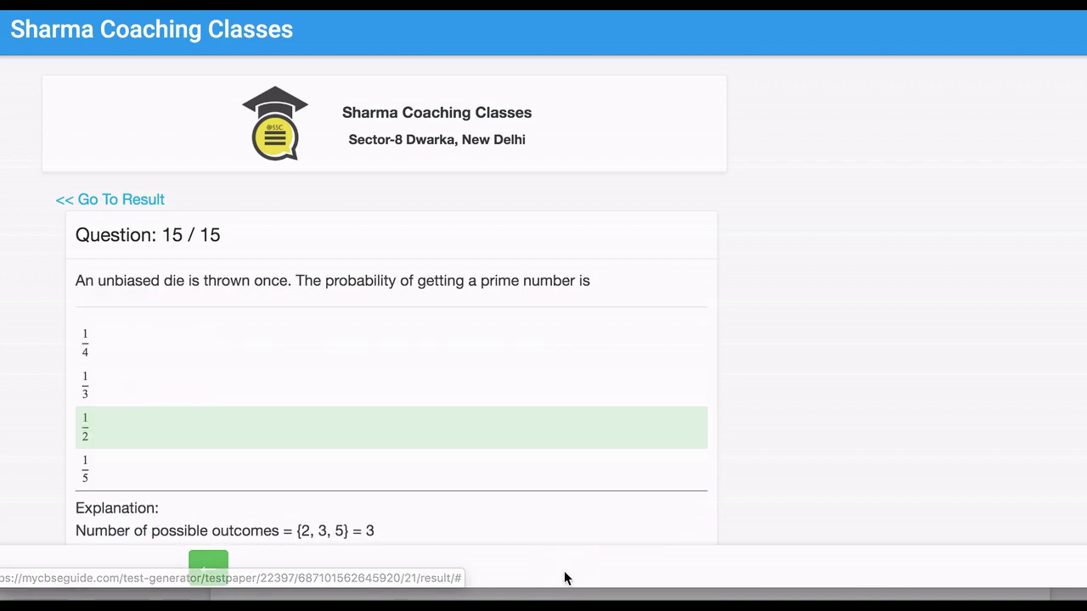
{"action": "scroll", "coordinate": [534, 438], "scroll_direction": "down", "scroll_amount": 1}
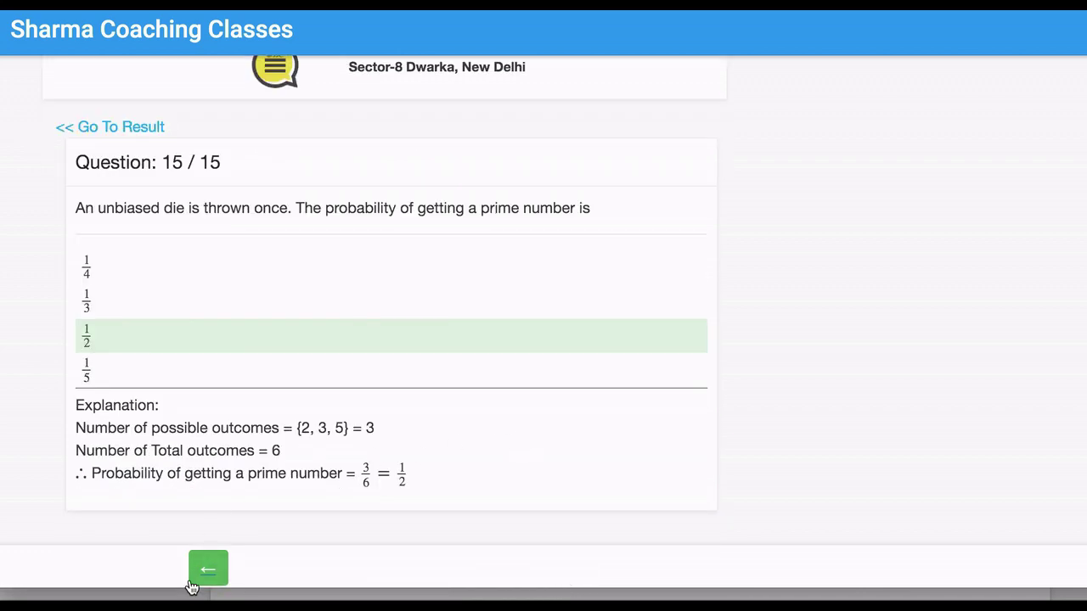
{"action": "left_click", "coordinate": [83, 127]}
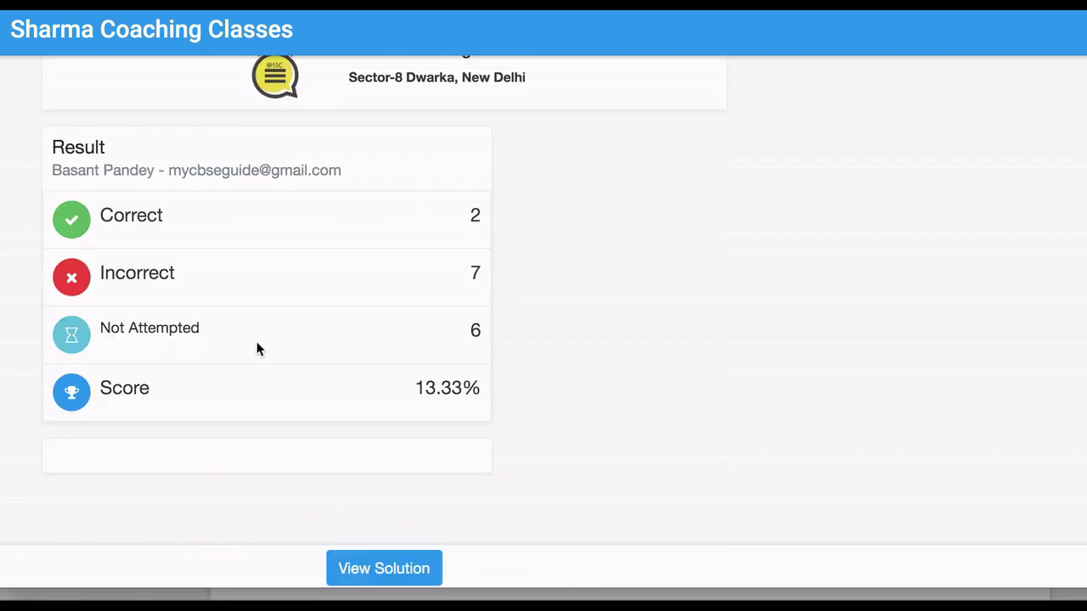
{"action": "scroll", "coordinate": [264, 344], "scroll_direction": "up", "scroll_amount": 1}
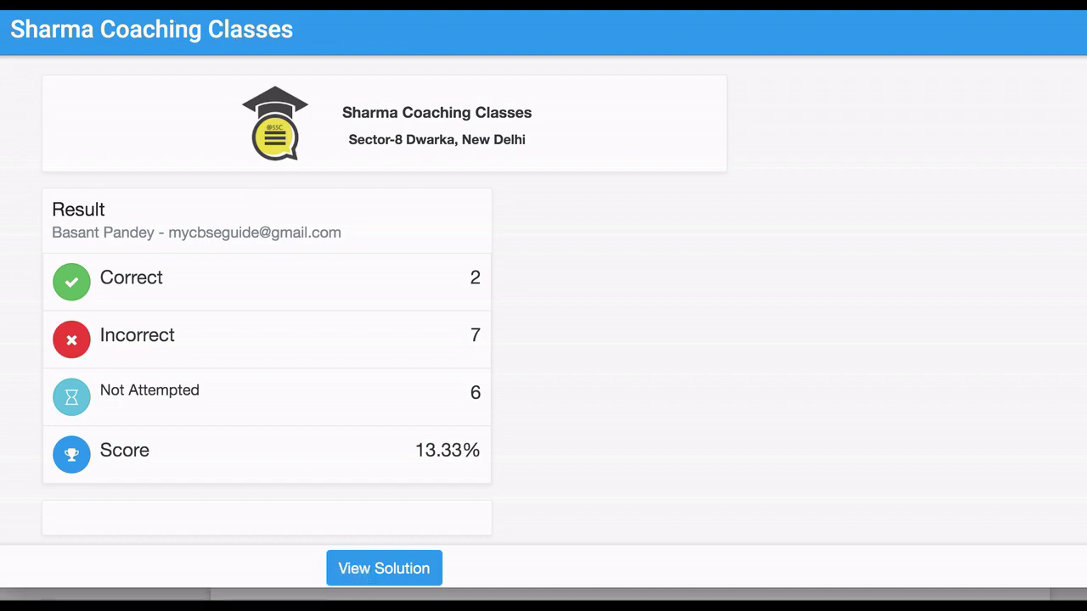